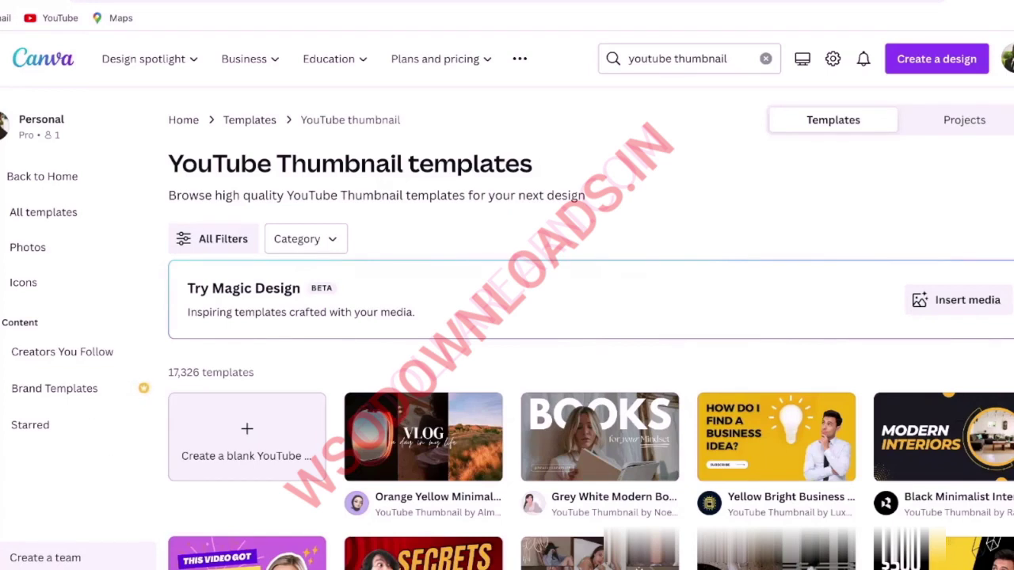
# Step: Look through the YouTube thumbnail template results for suitable design styles
pyautogui.scroll(-5, 591, 328)
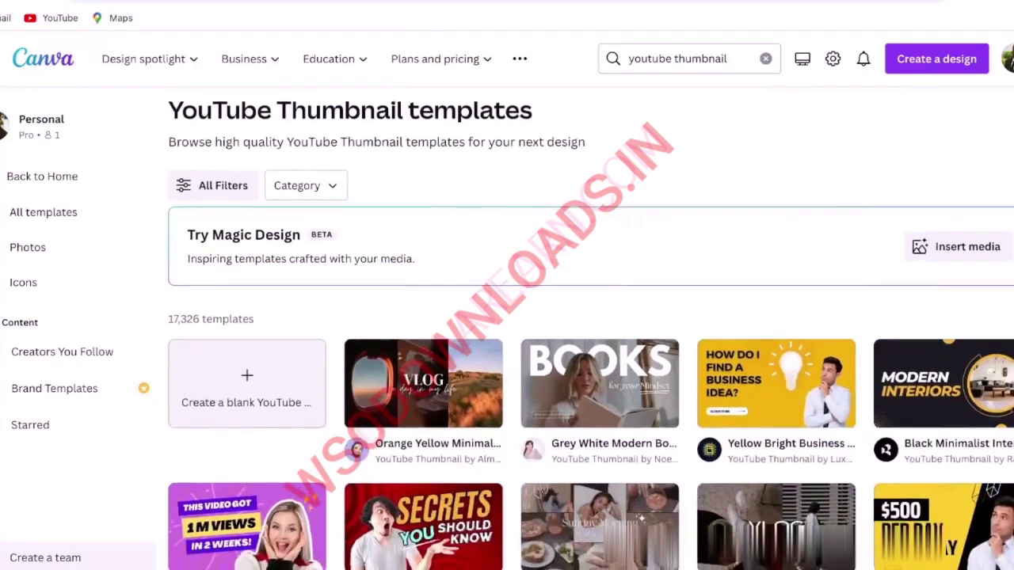
pyautogui.scroll(-3, 591, 328)
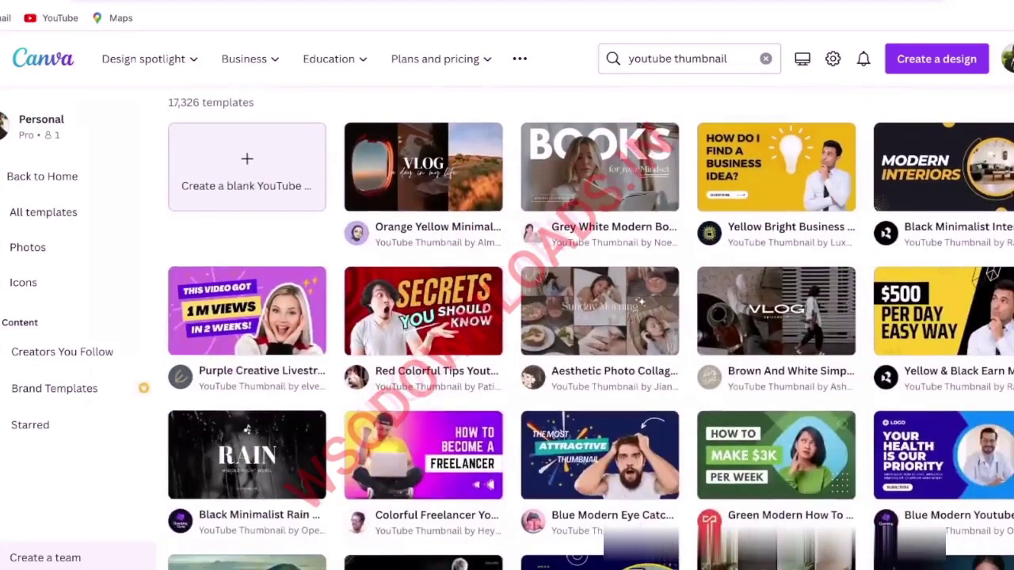
pyautogui.scroll(-5, 590, 328)
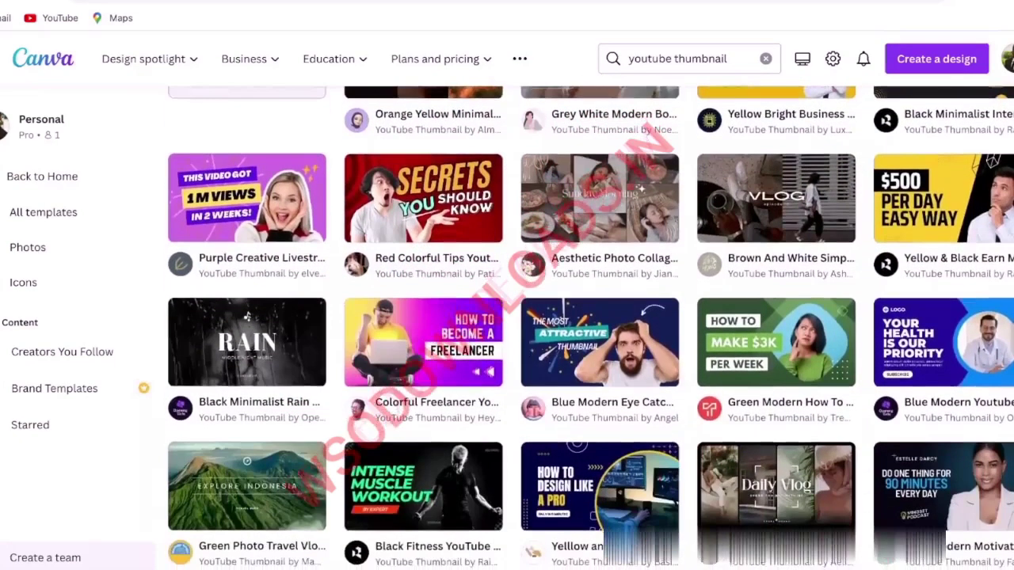
pyautogui.scroll(-5, 591, 327)
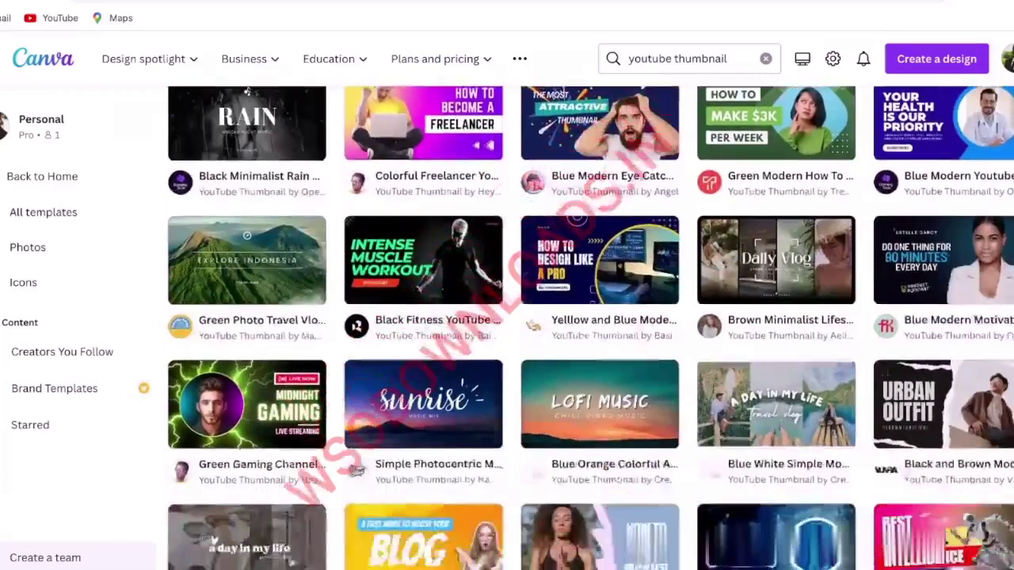
pyautogui.scroll(-1, 590, 327)
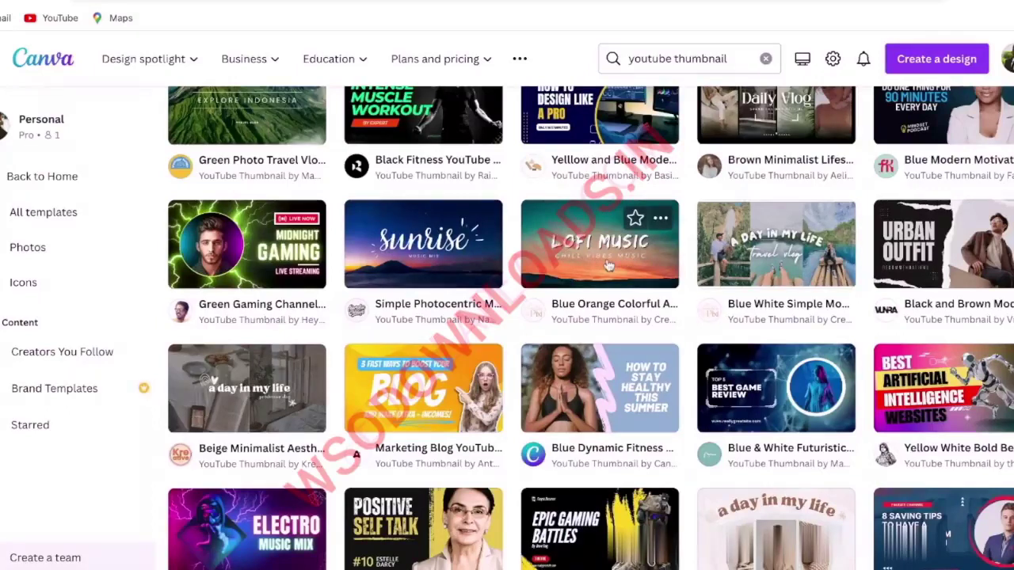
pyautogui.scroll(-5, 608, 267)
pyautogui.scroll(-8, 600, 237)
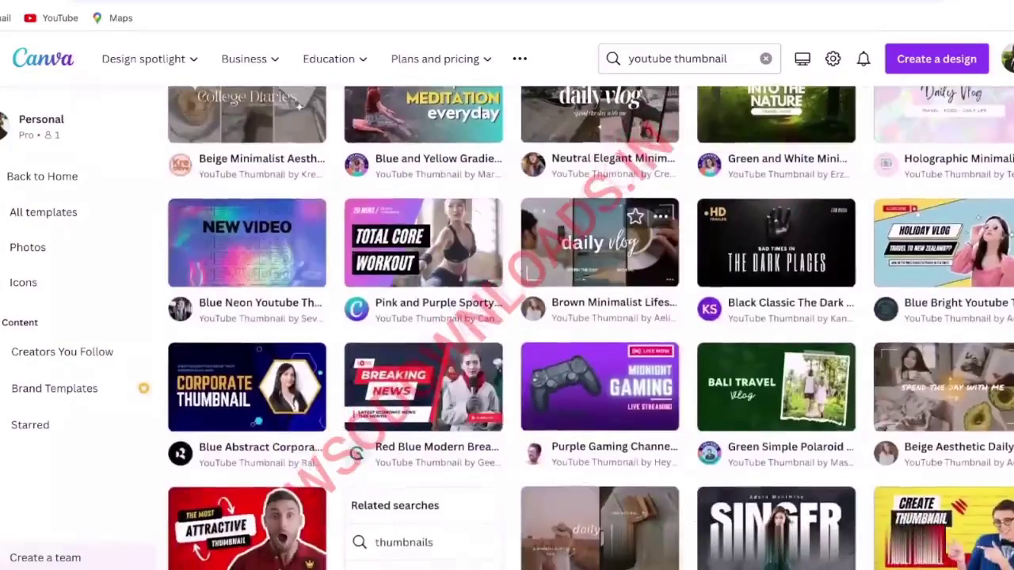
pyautogui.scroll(15, 599, 237)
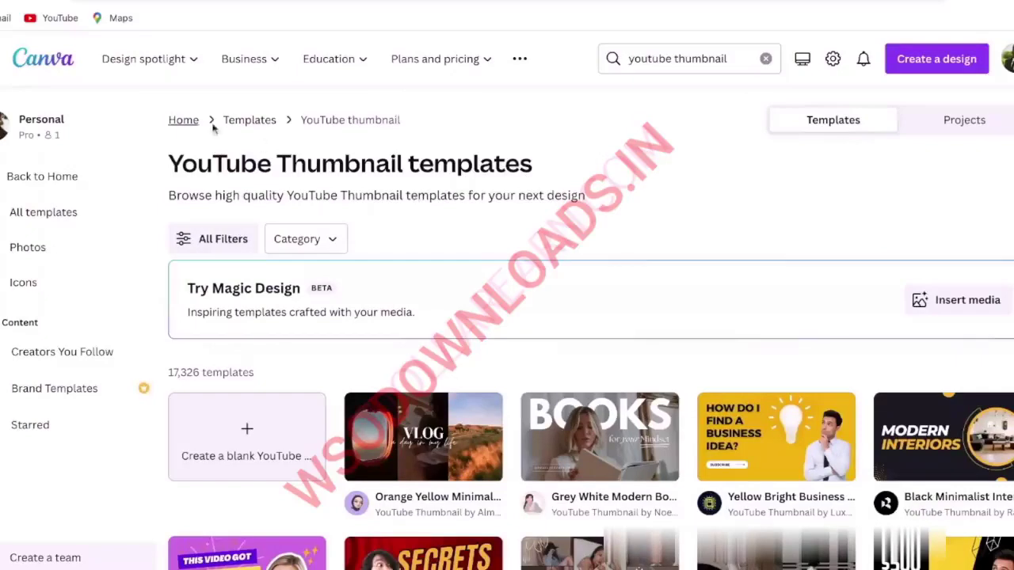
# Step: Return to the home page and search the templates for "travel thumbnails for youtube"
pyautogui.click(184, 121)
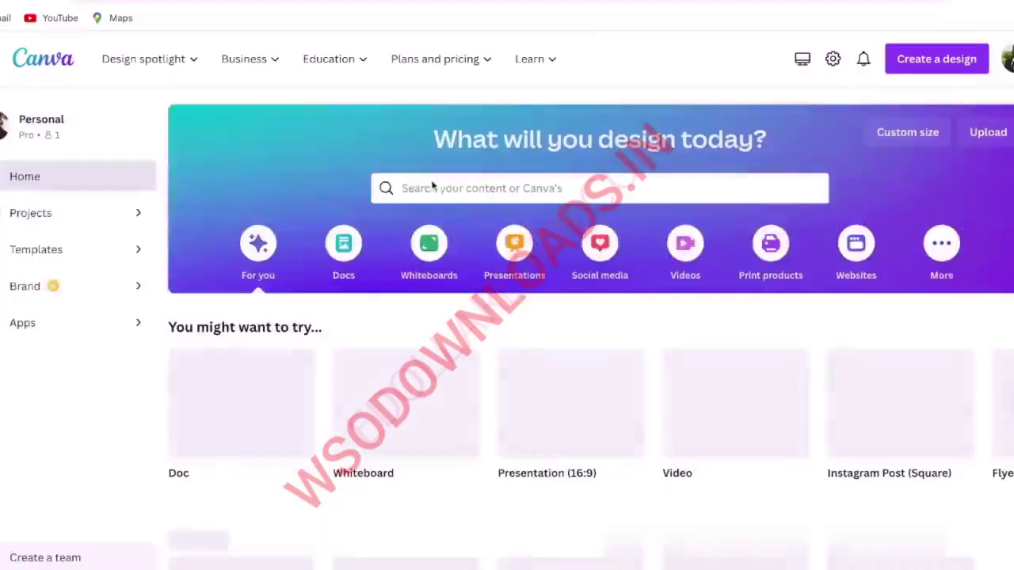
pyautogui.click(432, 185)
pyautogui.write('trave')
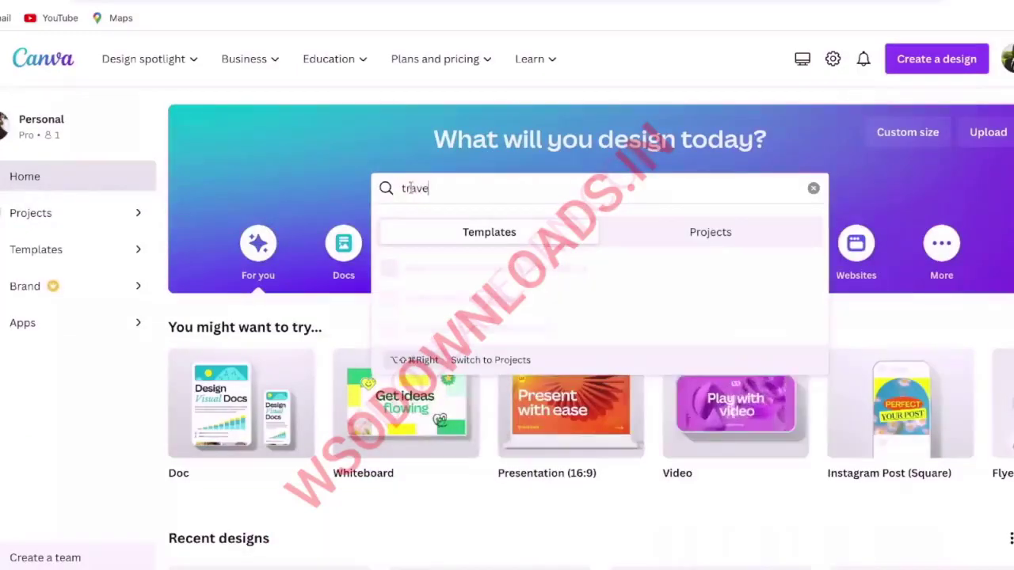
pyautogui.write('l thumbna')
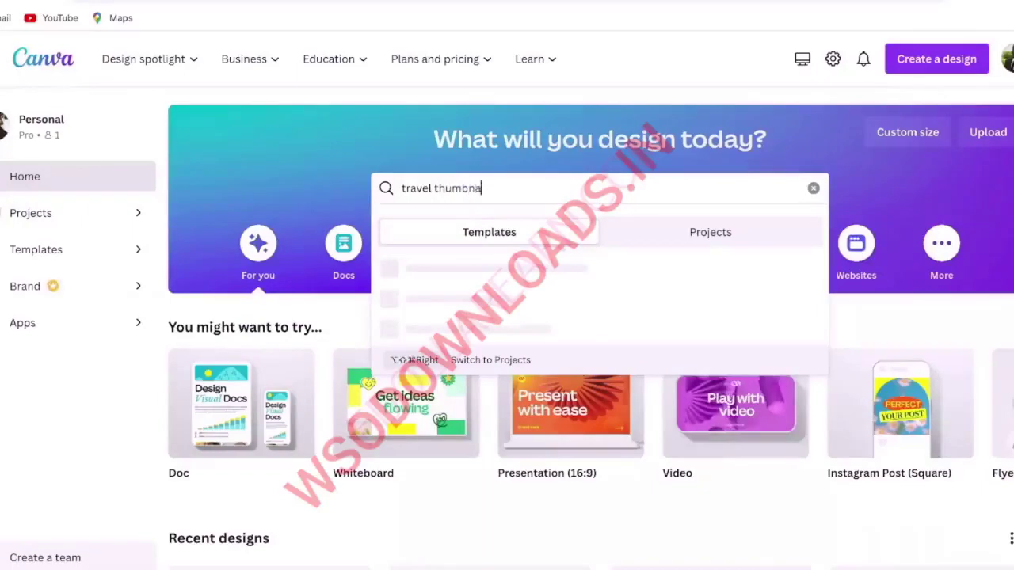
pyautogui.write('ils for yo')
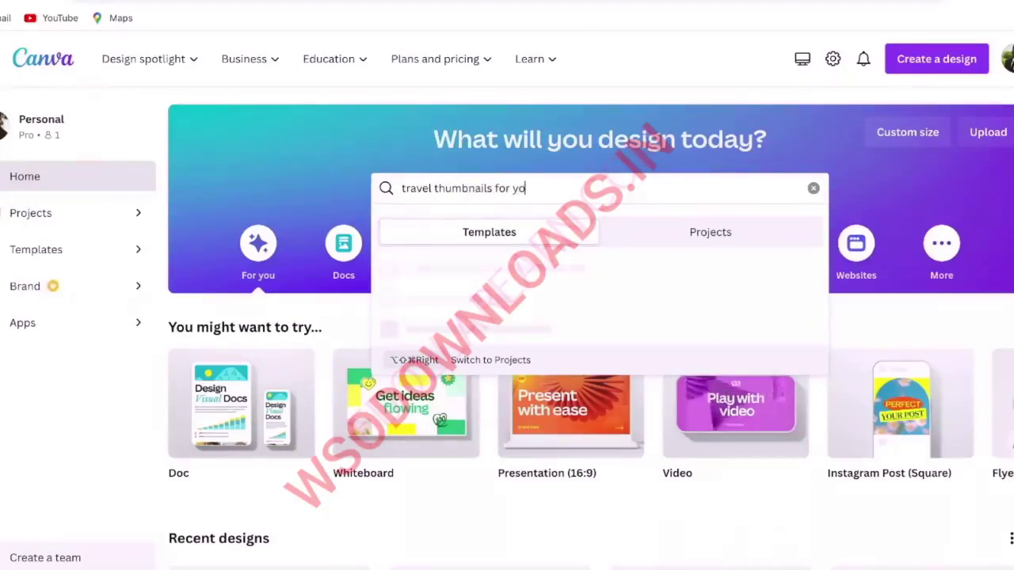
pyautogui.write('utube')
pyautogui.press('Return')
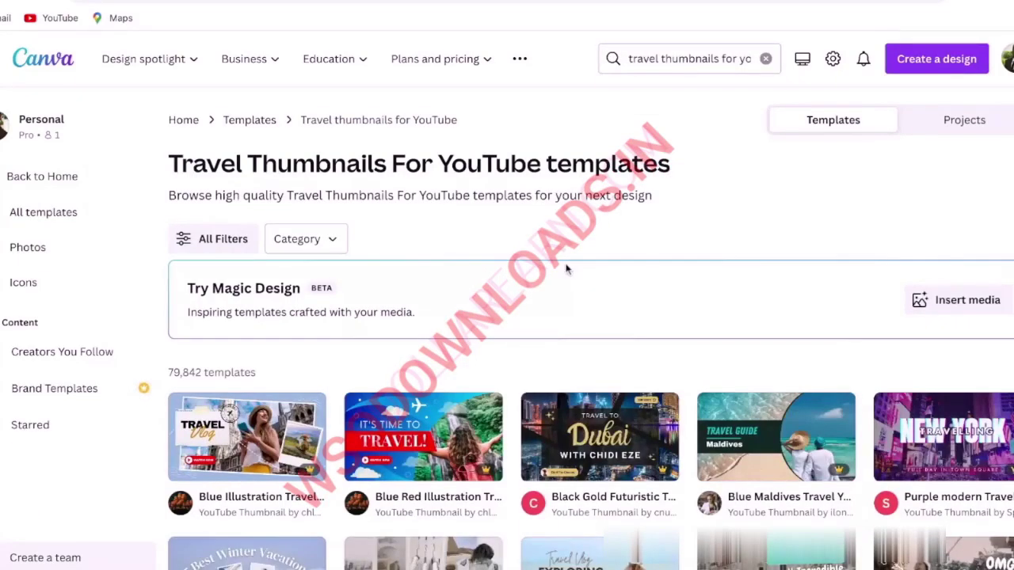
# Step: Choose the Blue Cream Modern Travel Vlog Youtube Thumbnail template from the travel results and open it for customizing
pyautogui.scroll(-3, 566, 269)
pyautogui.scroll(-1, 599, 309)
pyautogui.scroll(-1, 600, 309)
pyautogui.scroll(-2, 600, 309)
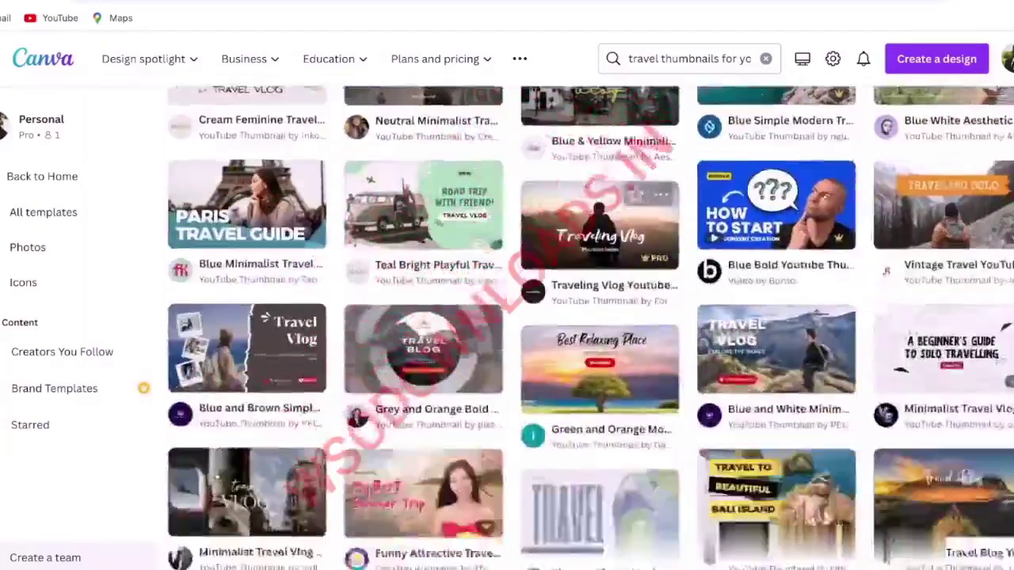
pyautogui.scroll(-2, 600, 317)
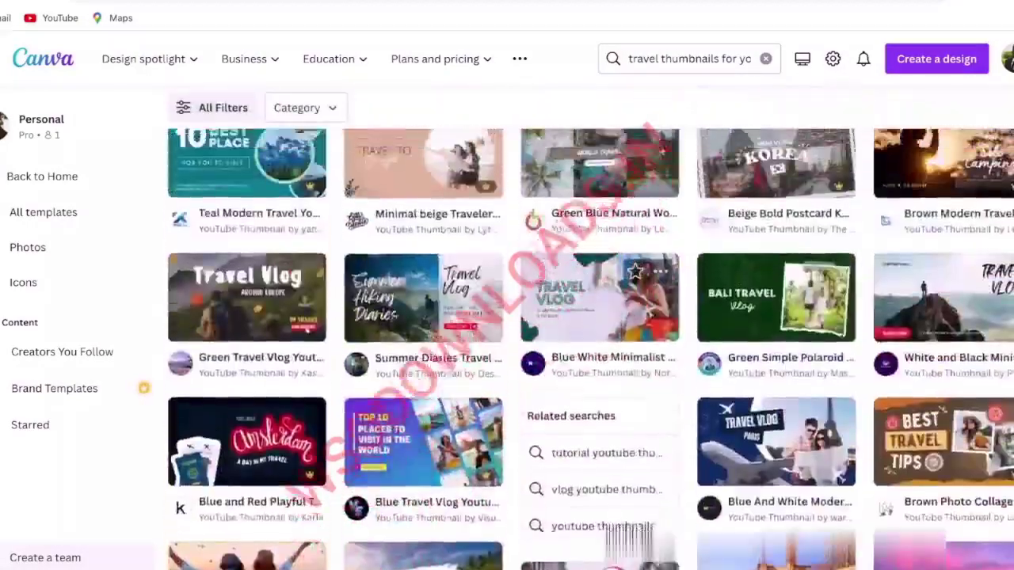
pyautogui.scroll(10, 589, 333)
pyautogui.scroll(-3, 590, 333)
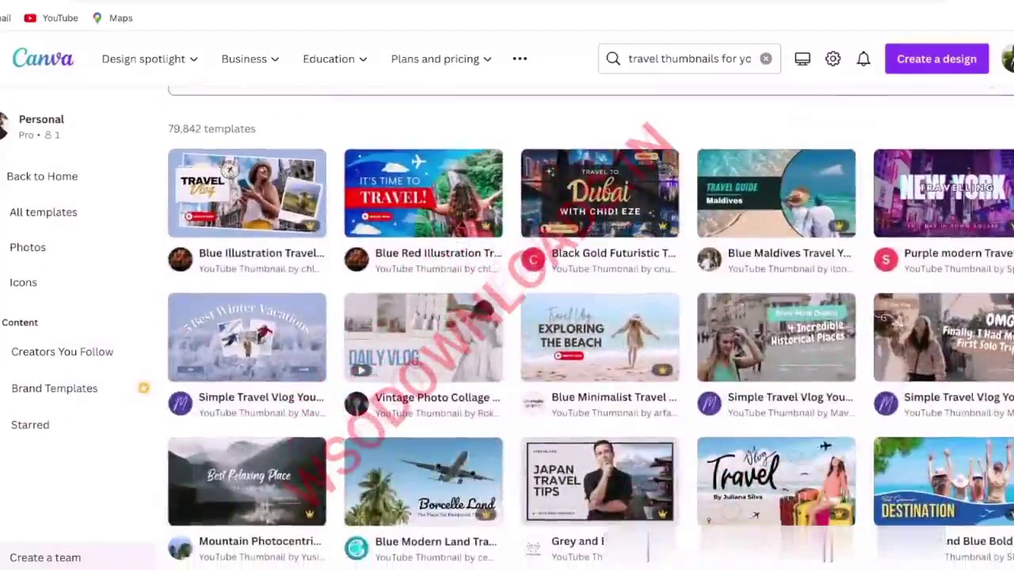
pyautogui.scroll(-1, 599, 309)
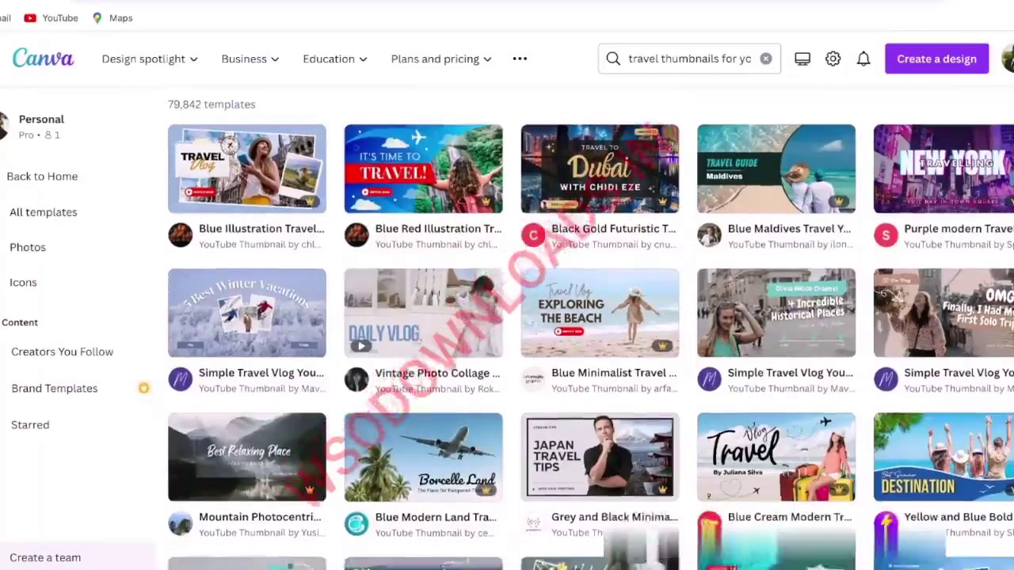
pyautogui.scroll(-3, 599, 301)
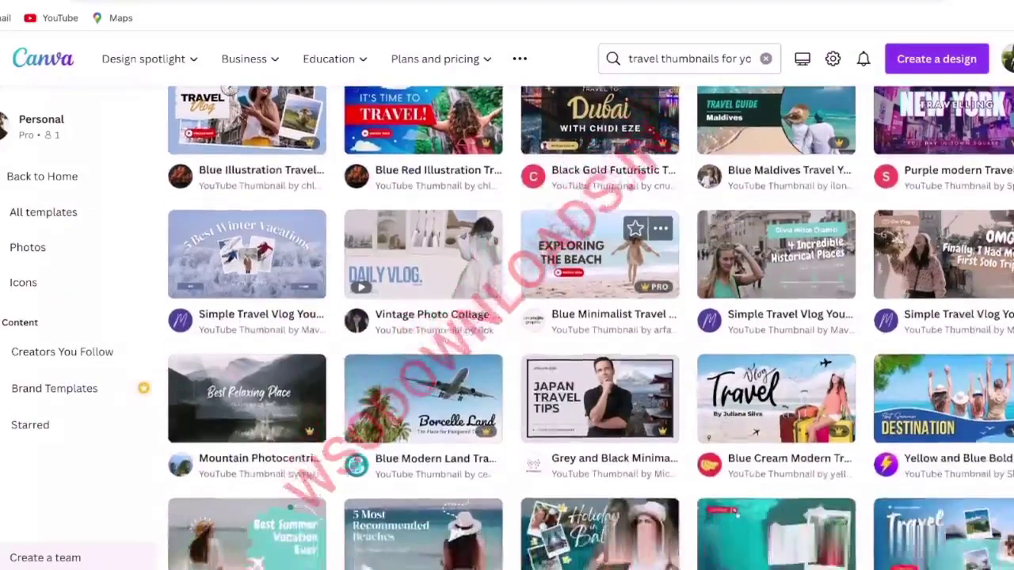
pyautogui.scroll(-3, 599, 301)
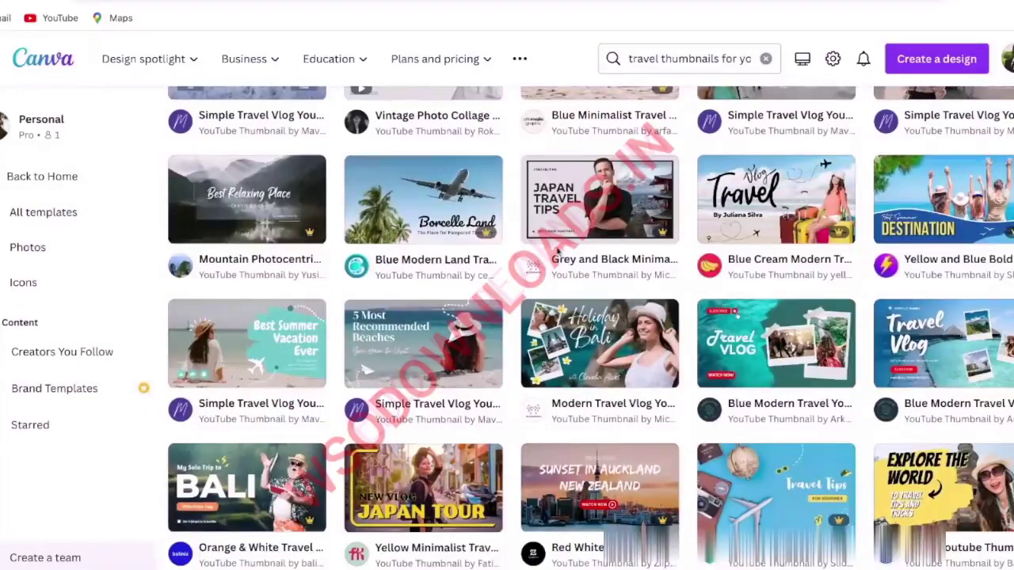
pyautogui.click(727, 187)
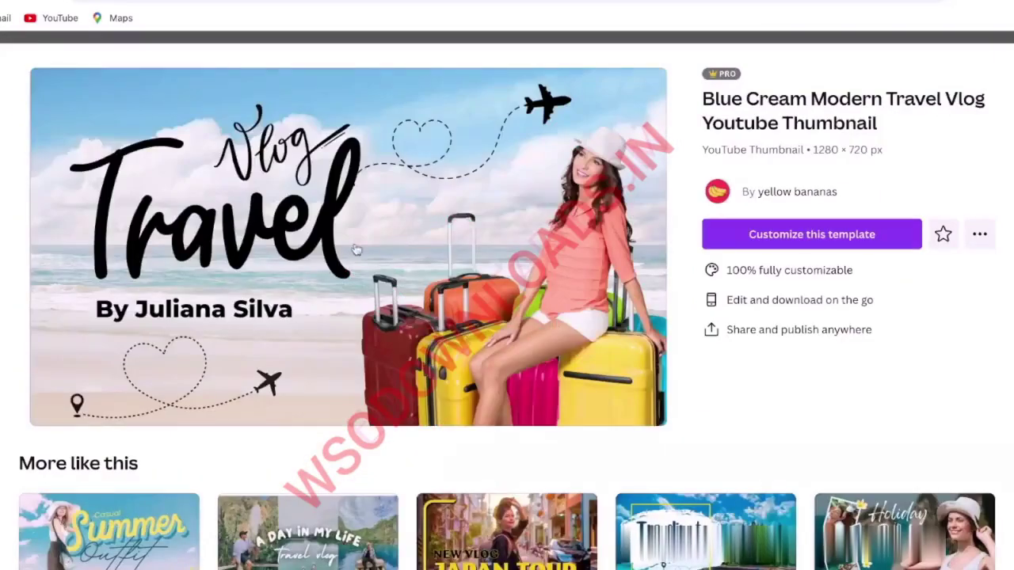
pyautogui.click(753, 242)
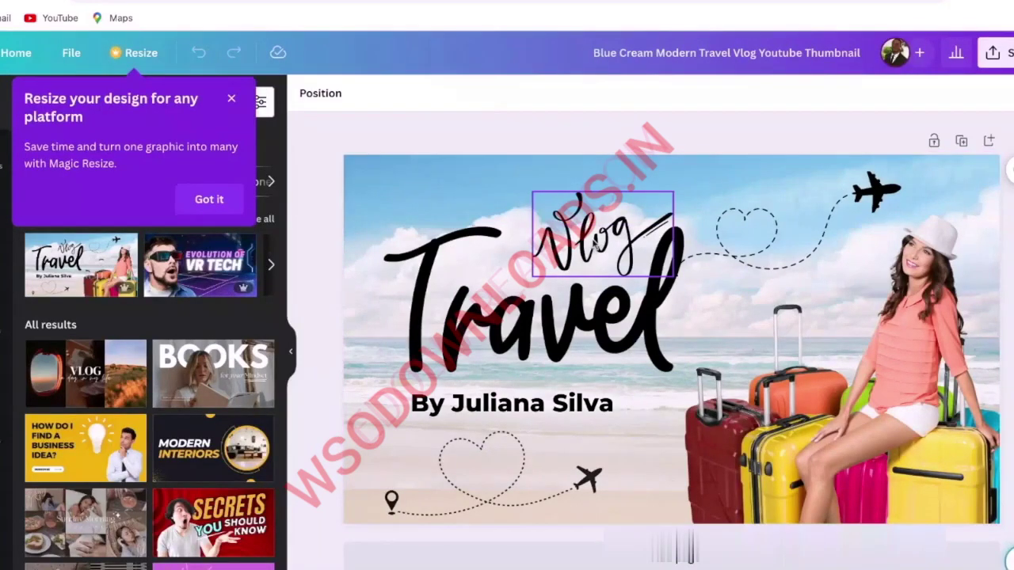
# Step: Delete the "Vlog" and "Travel" lettering graphics from the thumbnail and dismiss the resize tip
pyautogui.click(593, 245)
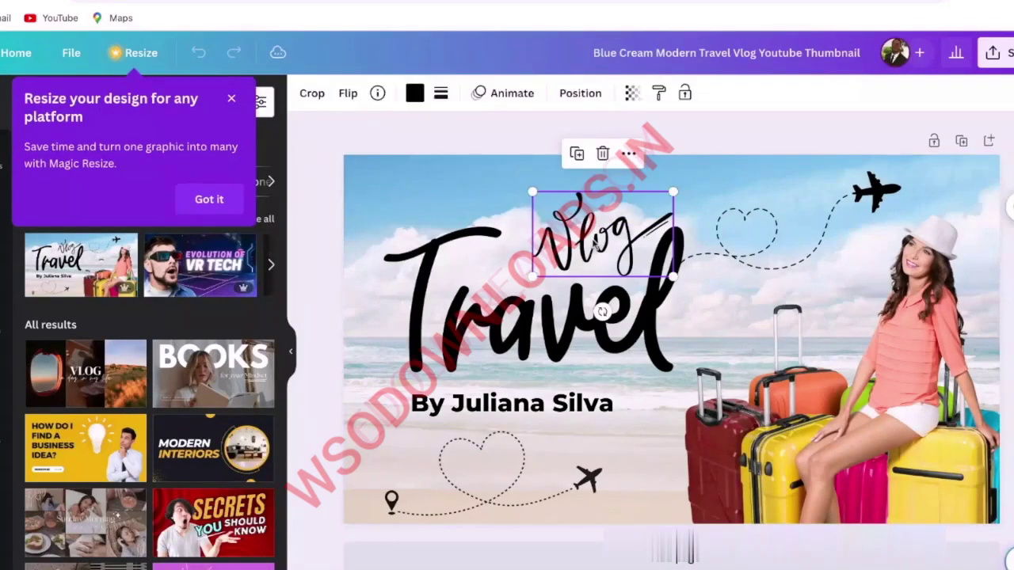
pyautogui.click(602, 155)
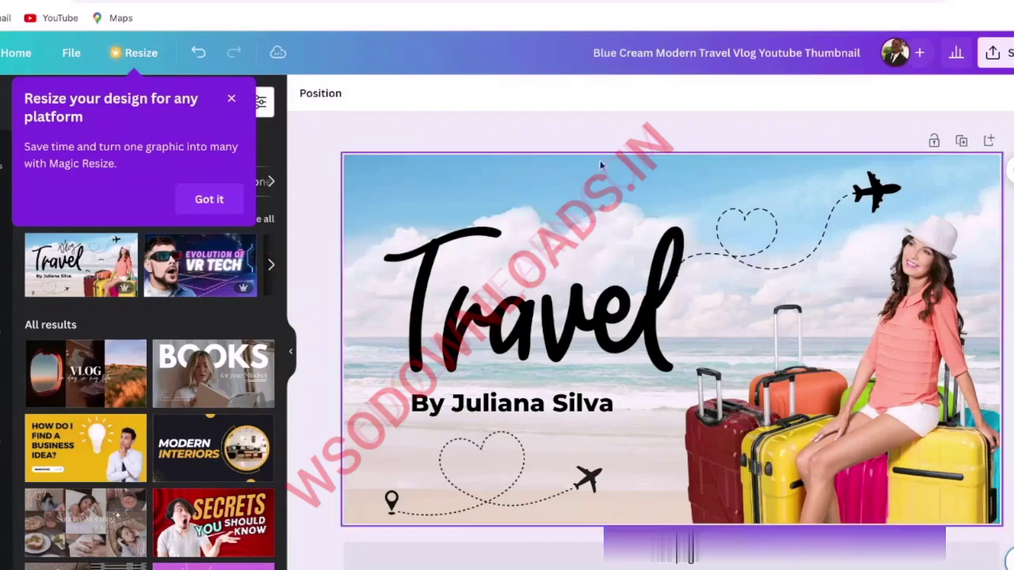
pyautogui.click(507, 309)
pyautogui.doubleClick(595, 304)
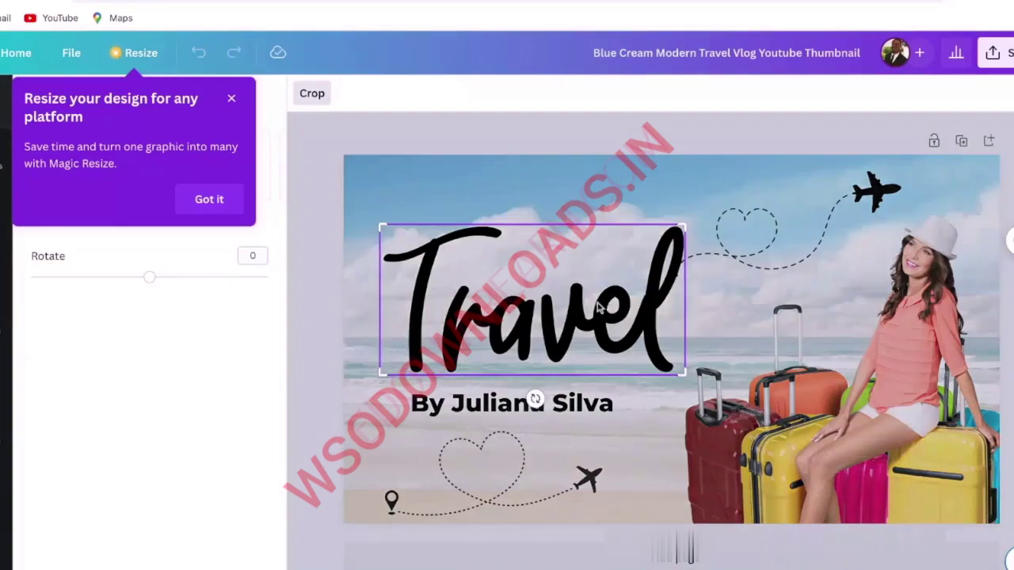
pyautogui.click(211, 196)
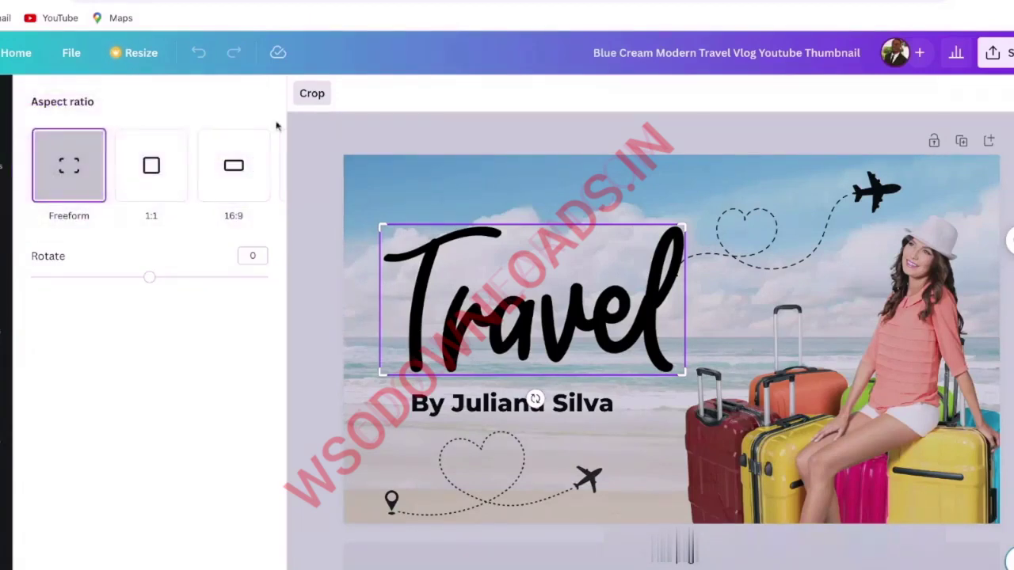
pyautogui.click(536, 178)
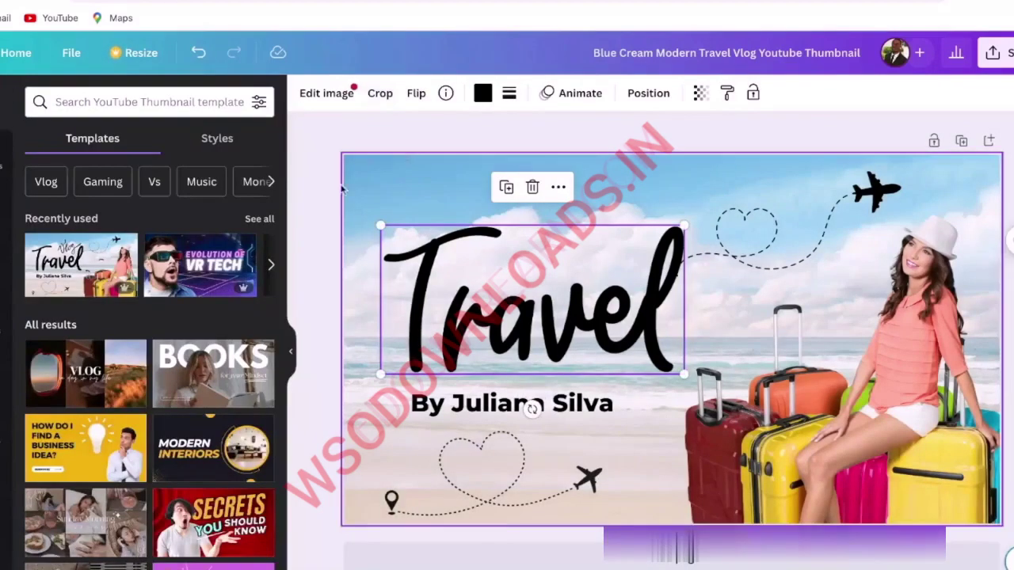
pyautogui.click(559, 187)
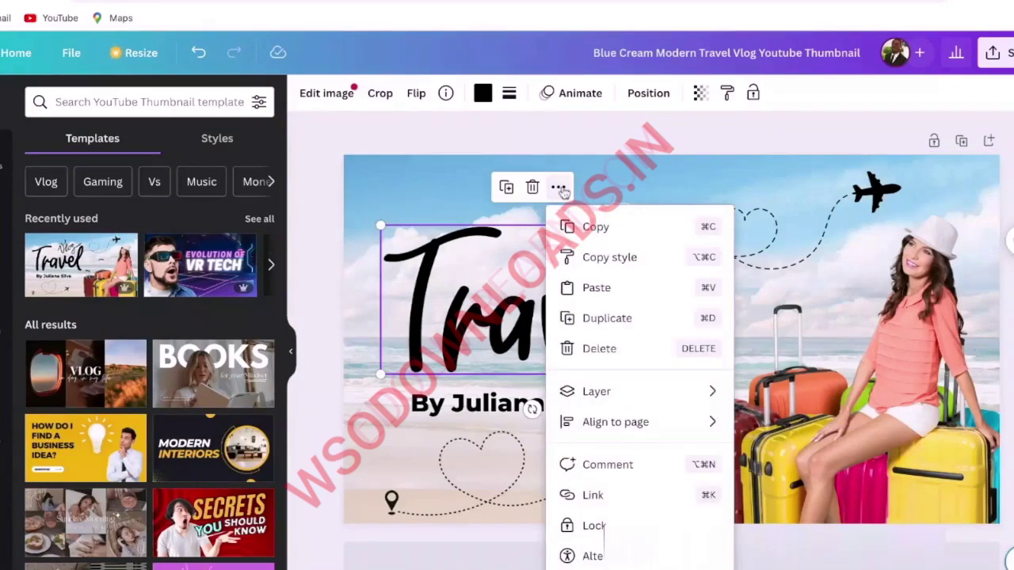
pyautogui.click(559, 188)
pyautogui.click(532, 187)
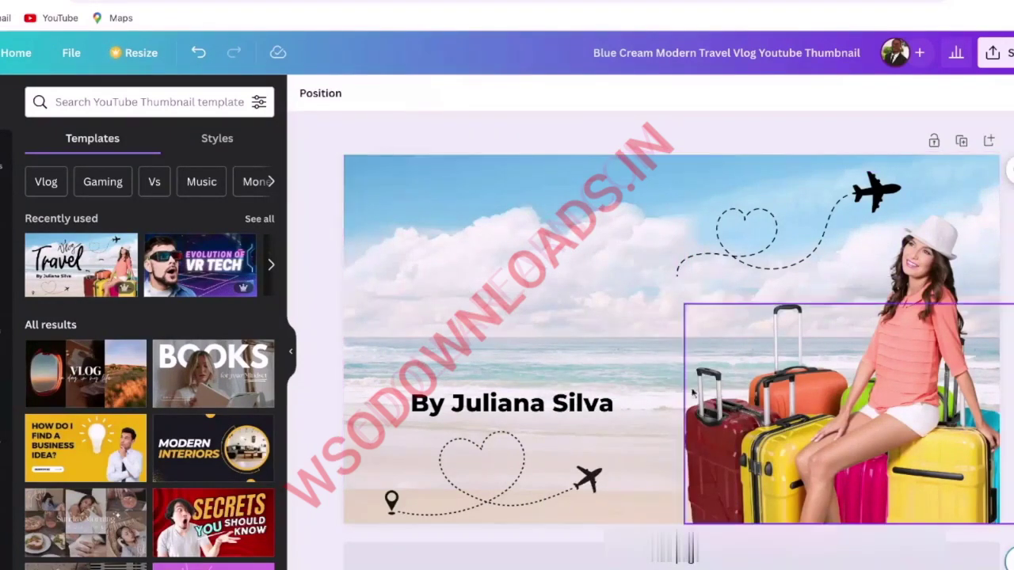
pyautogui.click(497, 281)
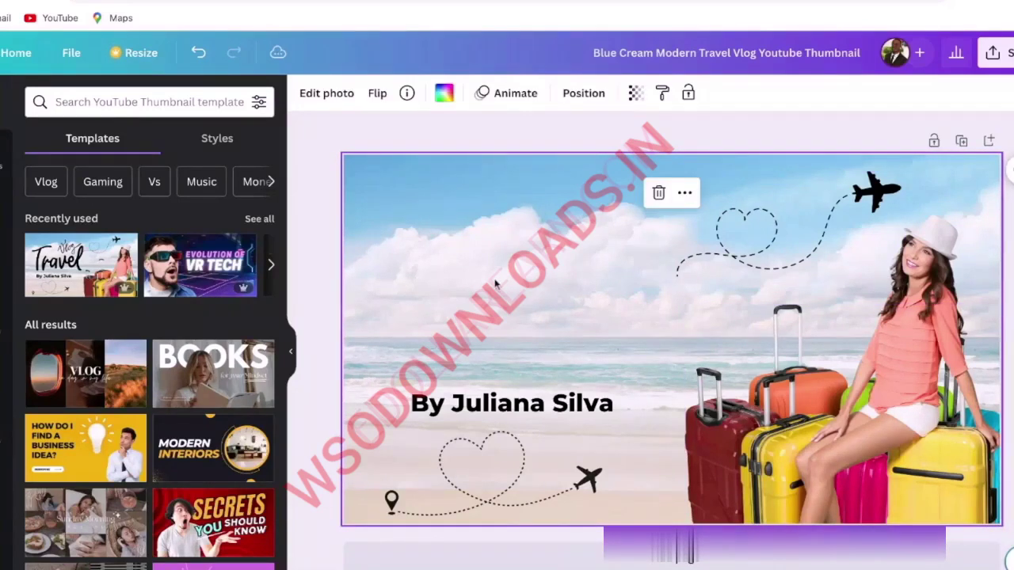
pyautogui.rightClick(496, 281)
pyautogui.click(460, 277)
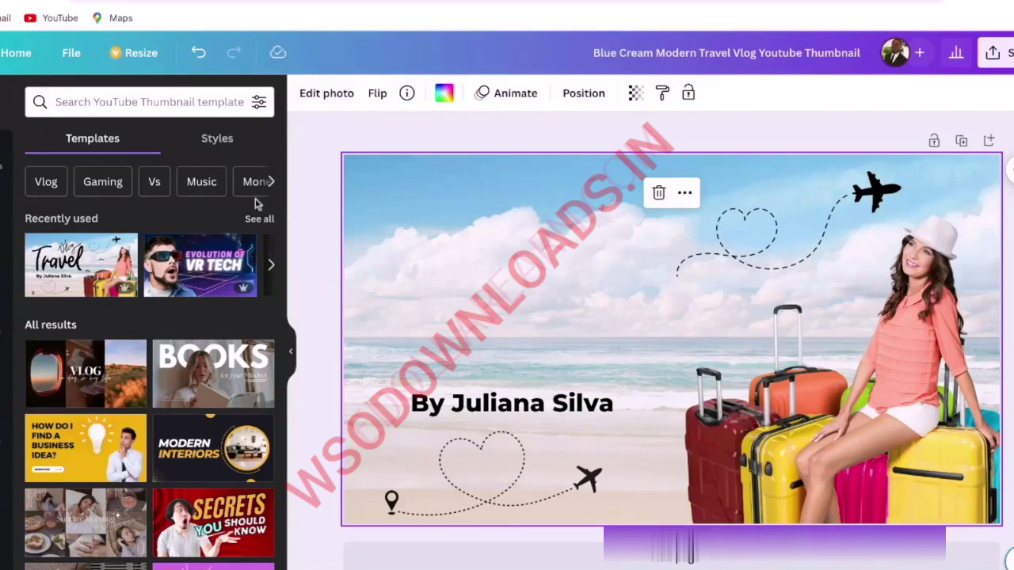
# Step: Add a subheading text to the thumbnail reading "Top 10 Most Expensive Cities In The World"
pyautogui.click(4, 214)
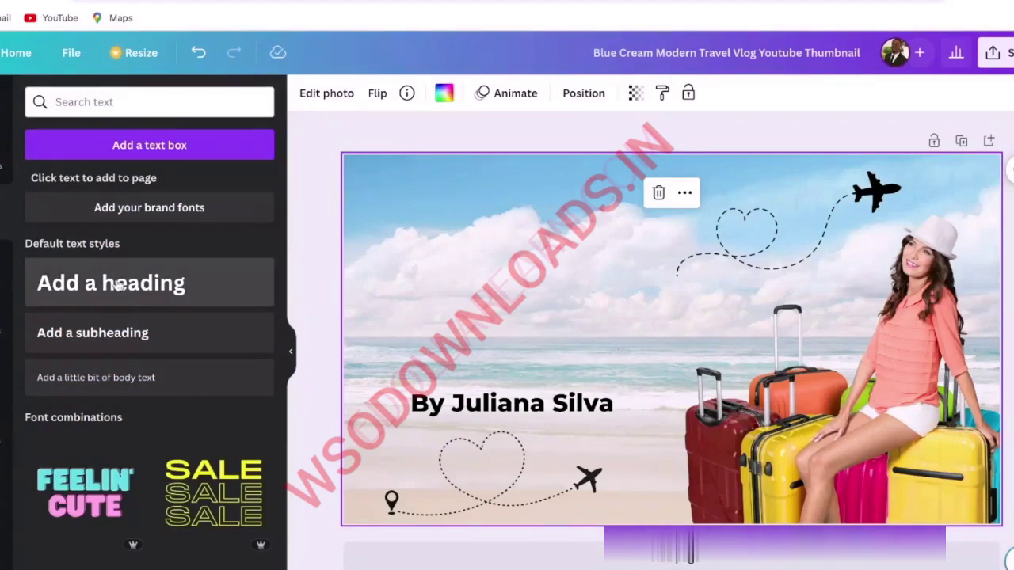
pyautogui.click(93, 334)
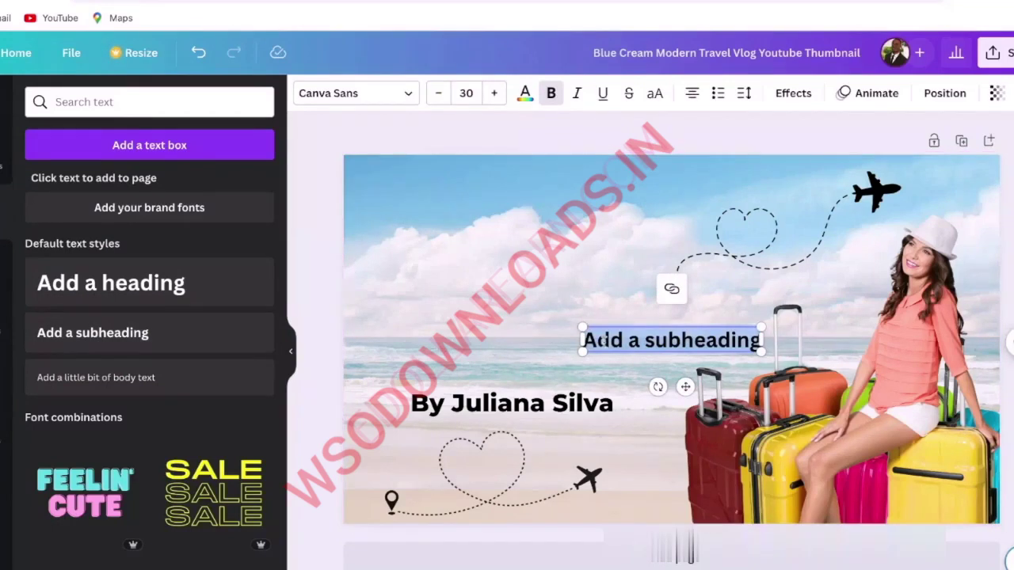
pyautogui.click(599, 339)
pyautogui.moveTo(585, 339); pyautogui.dragTo(759, 339)
pyautogui.write('To')
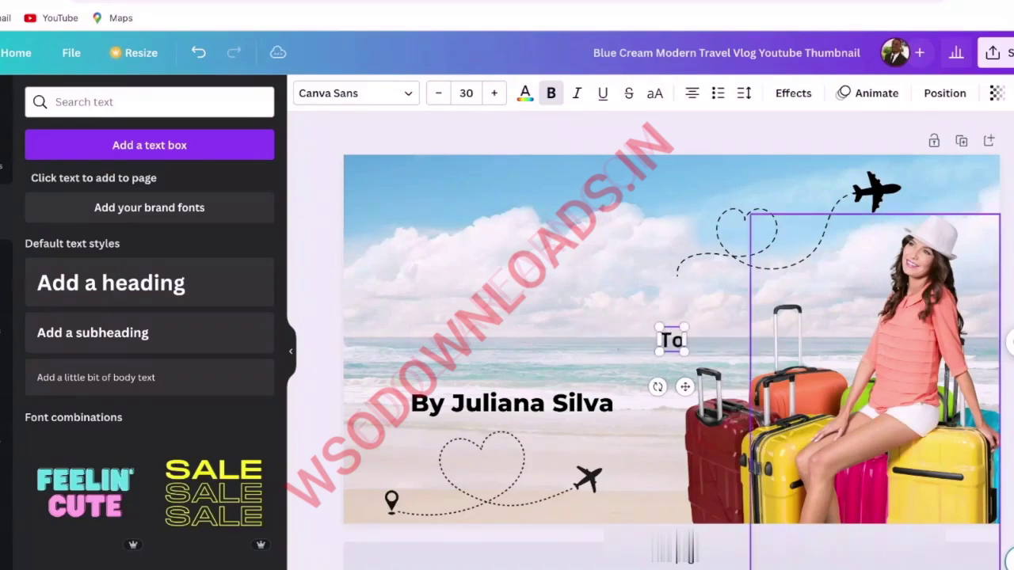
pyautogui.write('p 10 M')
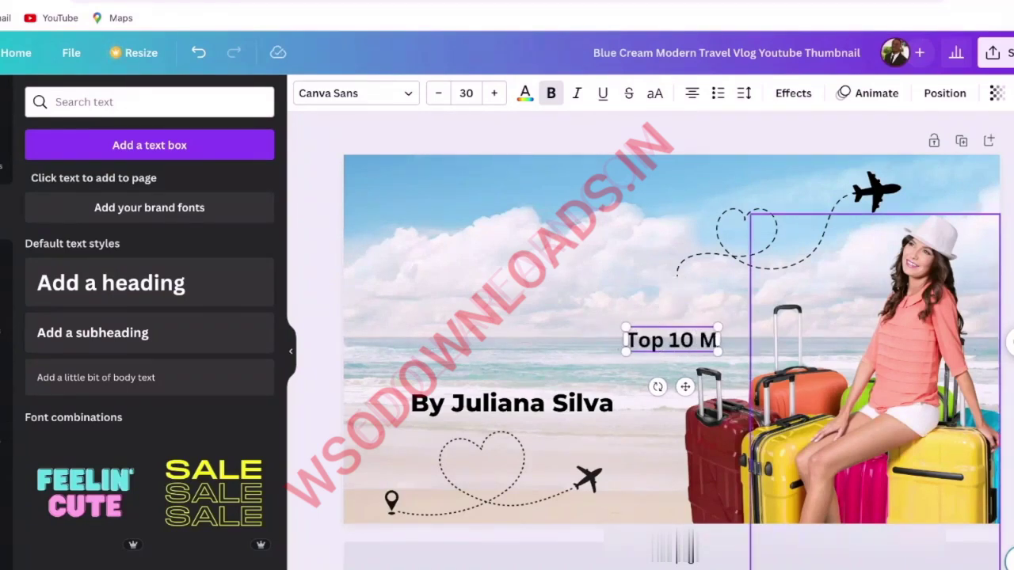
pyautogui.write('ost Expens')
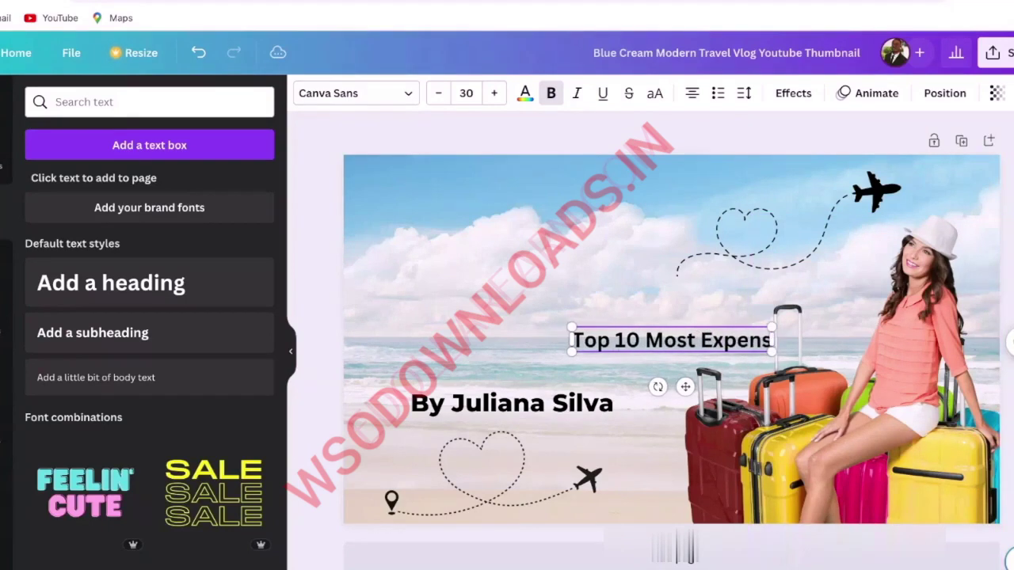
pyautogui.write('ive Ci')
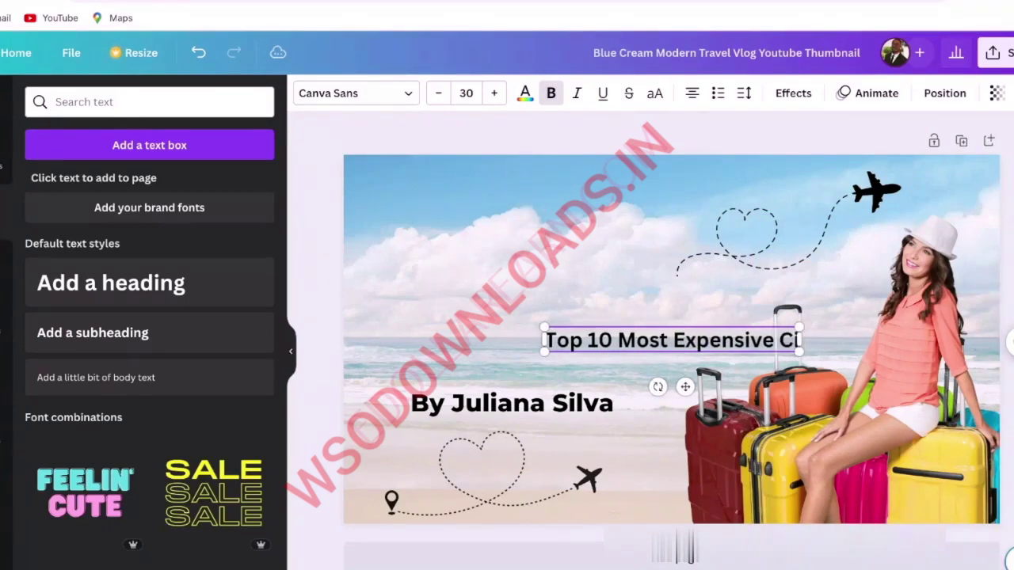
pyautogui.write('ties I')
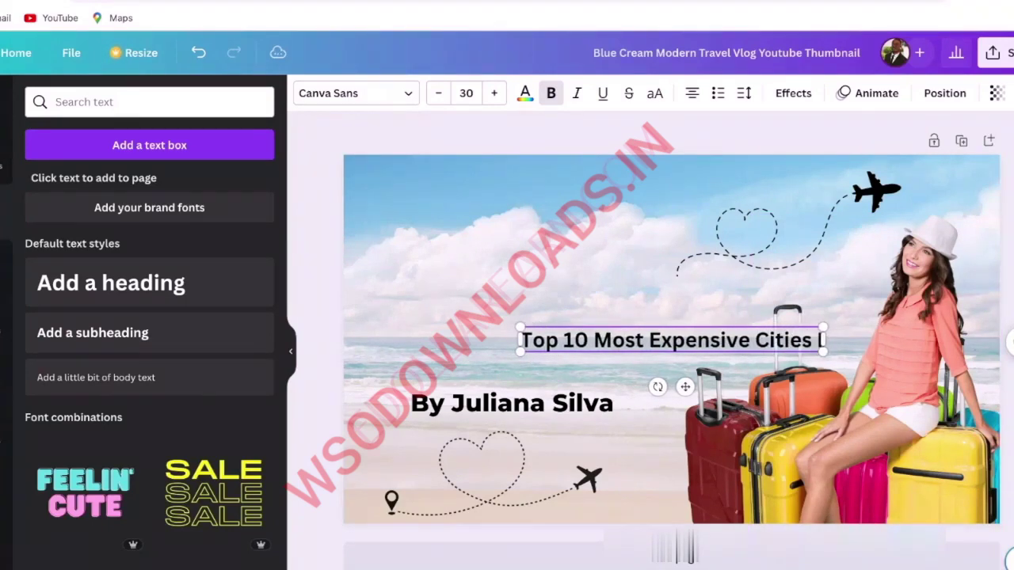
pyautogui.write('n The Wo')
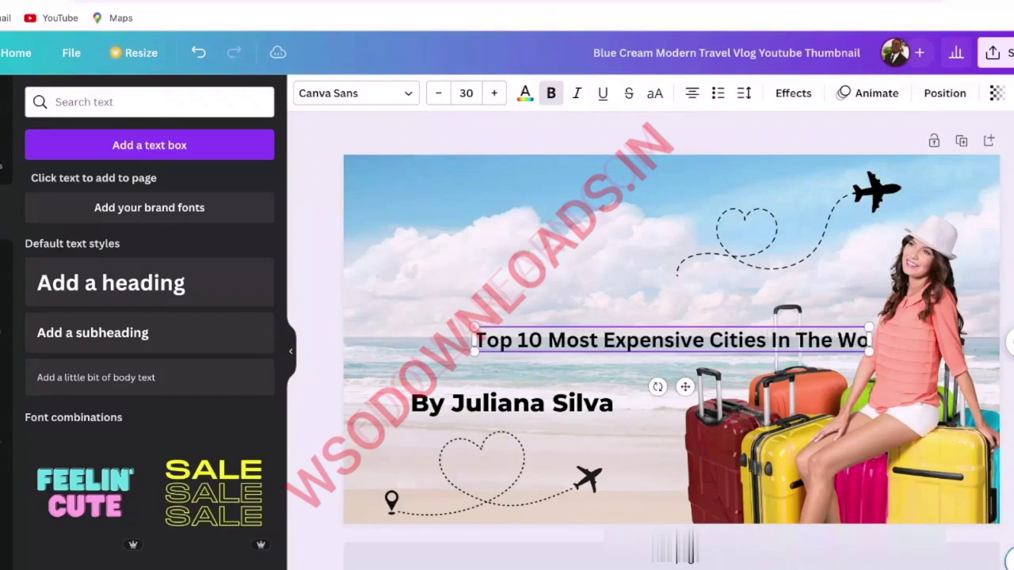
pyautogui.write('rld')
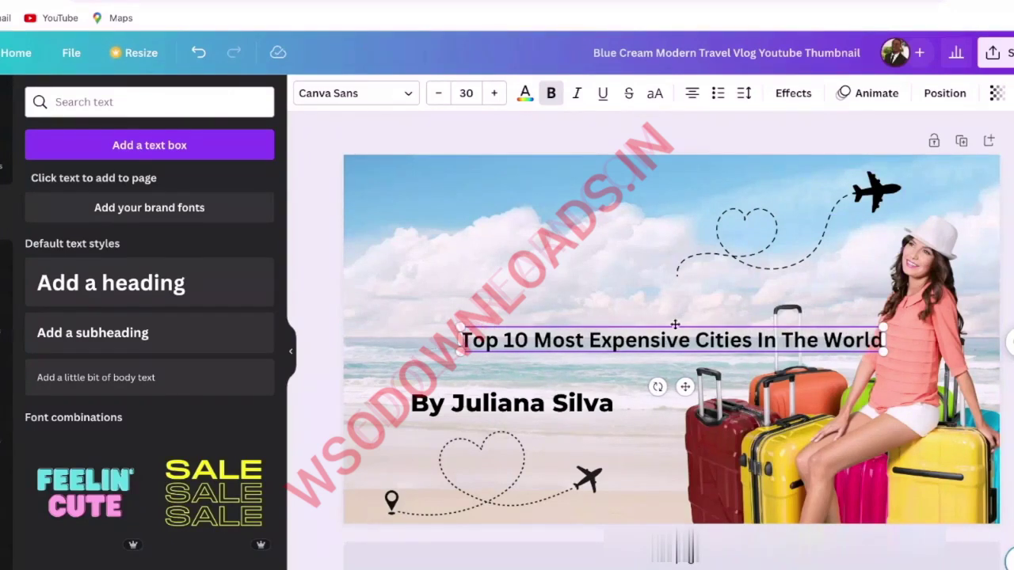
# Step: Scale the title down to font size 26, about 716 px wide, and place it just above the author byline
pyautogui.moveTo(661, 324); pyautogui.dragTo(558, 291)
pyautogui.moveTo(781, 315); pyautogui.dragTo(724, 309)
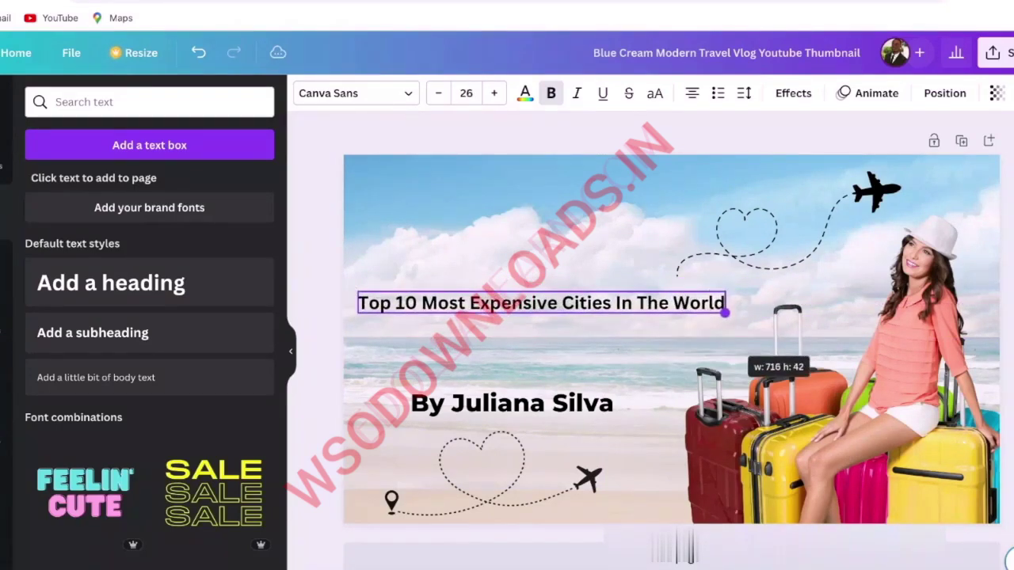
pyautogui.moveTo(540, 292); pyautogui.dragTo(551, 339)
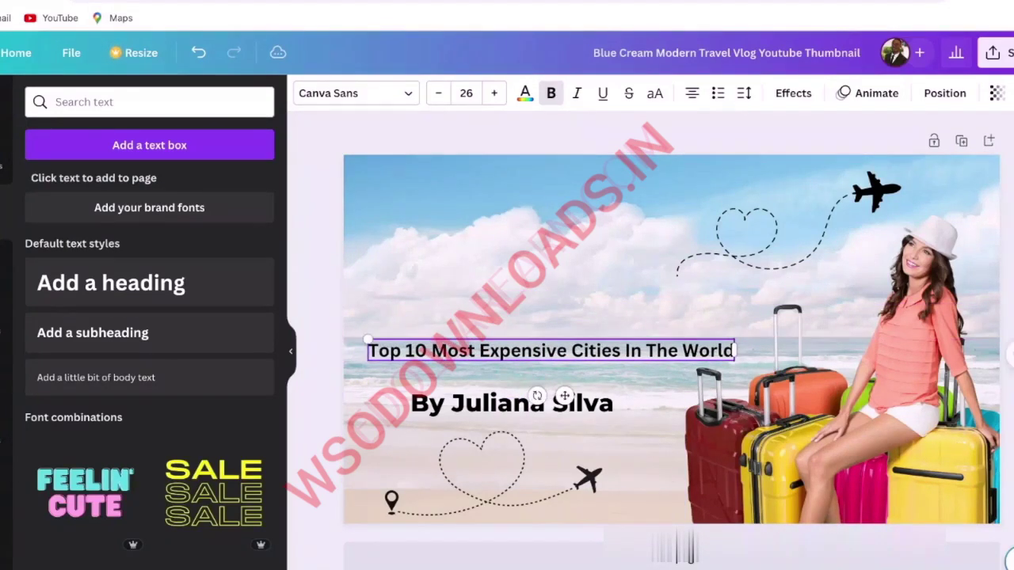
# Step: Move the upper airplane trail graphic down just above the title and shift the author byline up closer beneath it
pyautogui.click(864, 194)
pyautogui.moveTo(863, 194); pyautogui.dragTo(824, 227)
pyautogui.moveTo(791, 269); pyautogui.dragTo(796, 269)
pyautogui.click(541, 402)
pyautogui.moveTo(541, 402)
pyautogui.mouseDown()
pyautogui.moveTo(545, 383)
pyautogui.moveTo(534, 404)
pyautogui.moveTo(553, 404)
pyautogui.mouseUp()
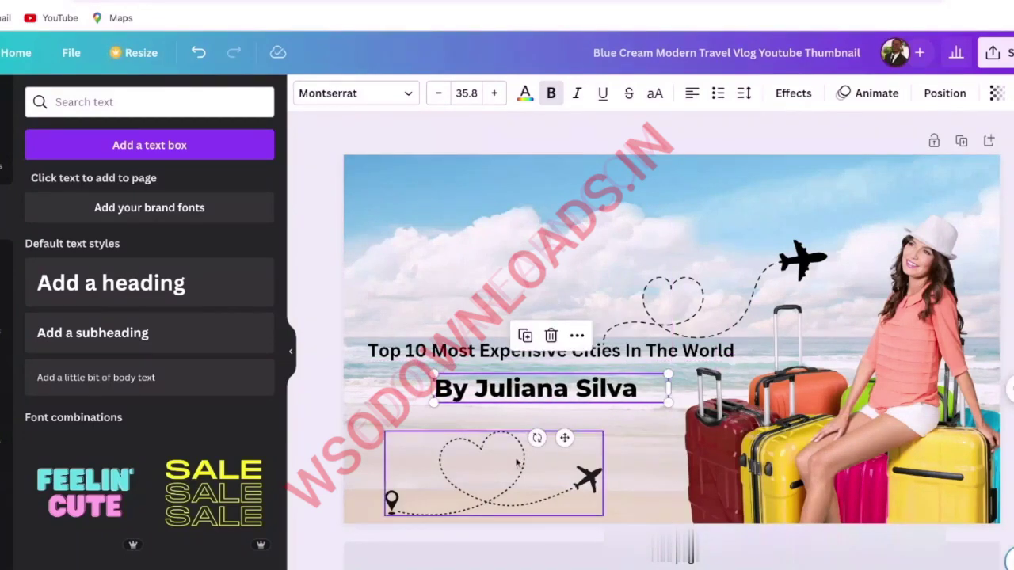
pyautogui.click(357, 146)
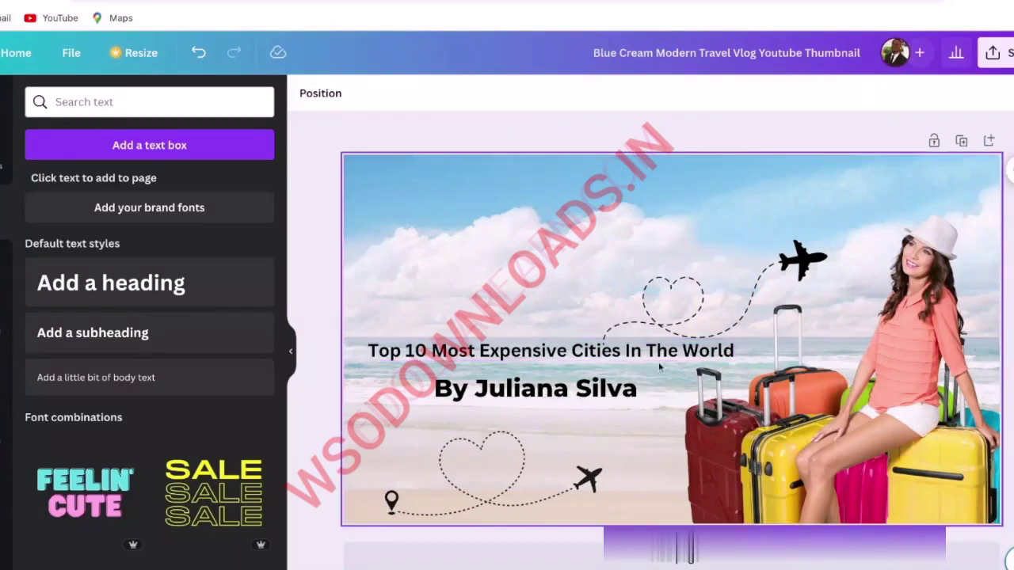
pyautogui.click(549, 234)
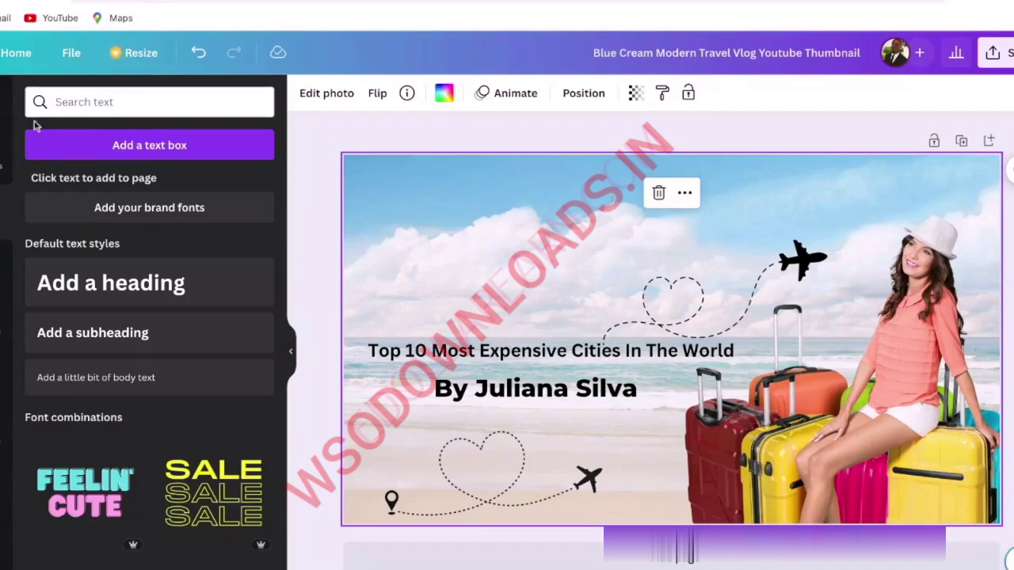
# Step: Search the templates for "city" and add the Simple New York City Travel YouTube Thumbnail template as a new page
pyautogui.click(3, 117)
pyautogui.click(99, 105)
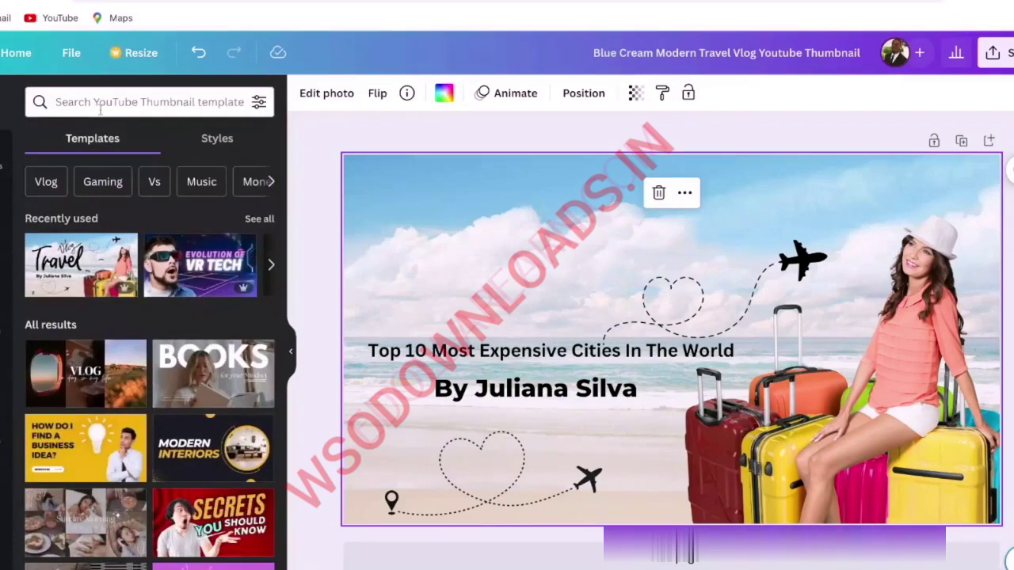
pyautogui.write('city')
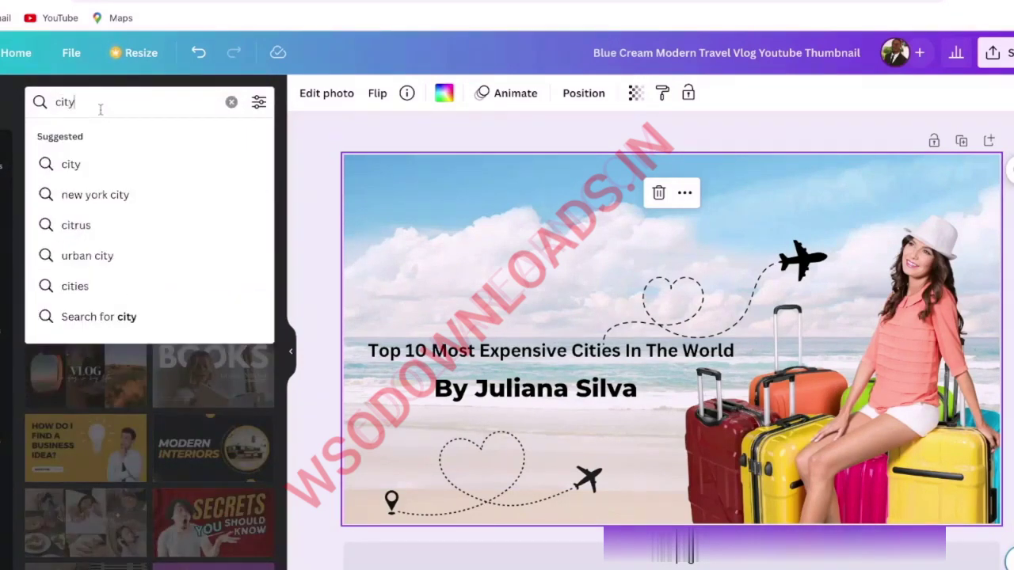
pyautogui.press('Return')
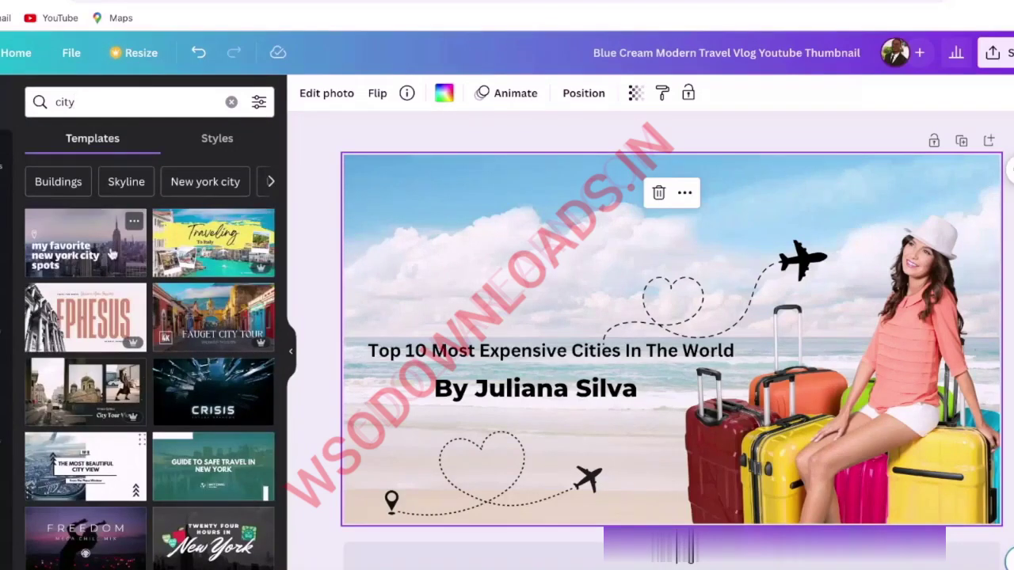
pyautogui.scroll(-5, 119, 264)
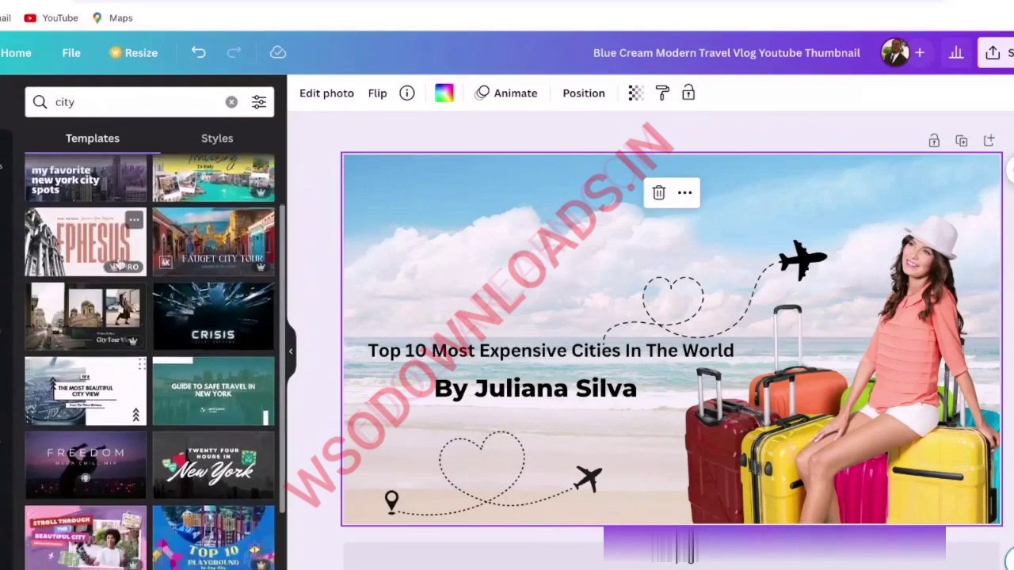
pyautogui.scroll(8, 124, 261)
pyautogui.click(101, 242)
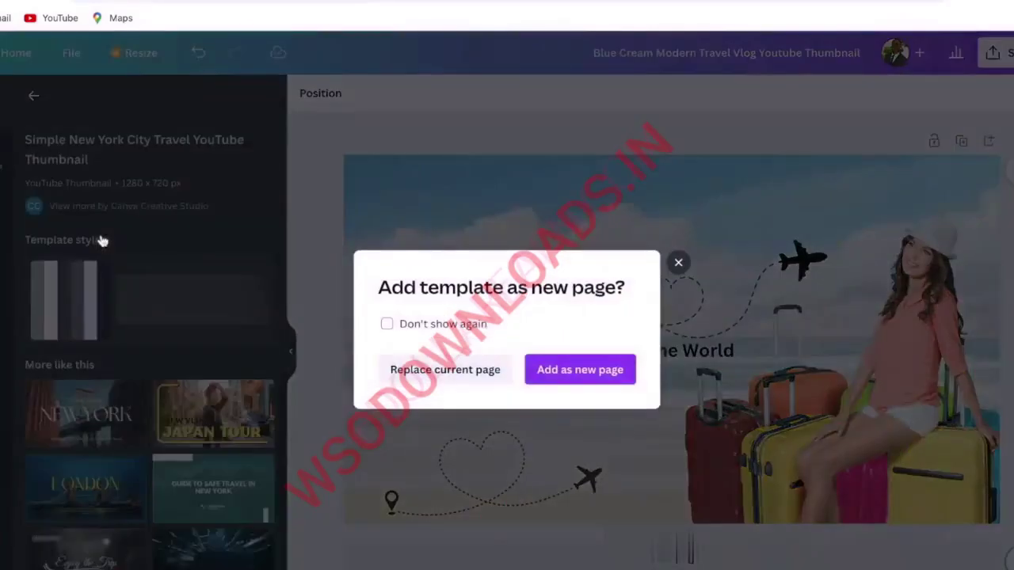
pyautogui.click(553, 372)
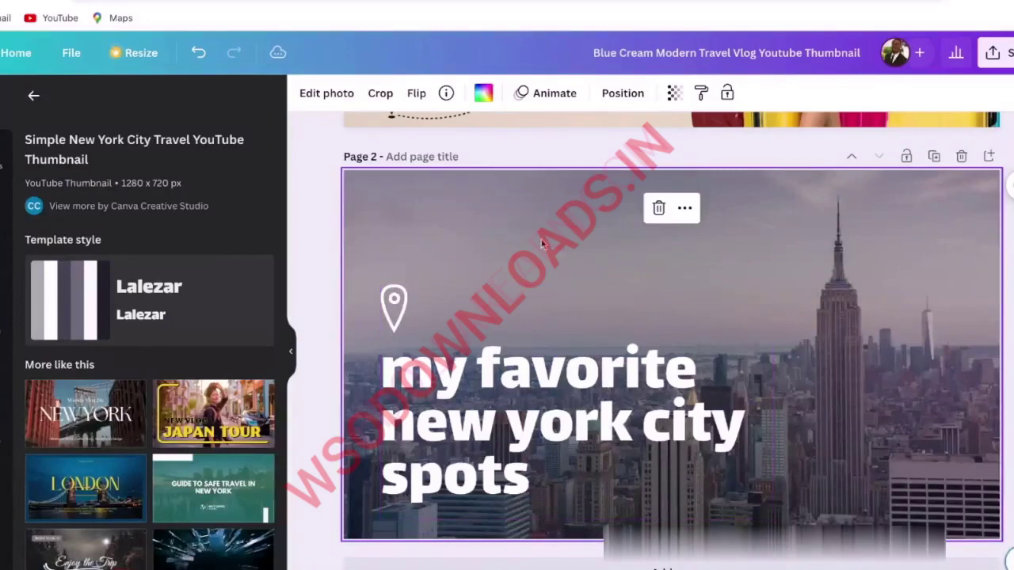
# Step: Copy the New York skyline background from page 2 and paste it as the background of page 1
pyautogui.rightClick(542, 244)
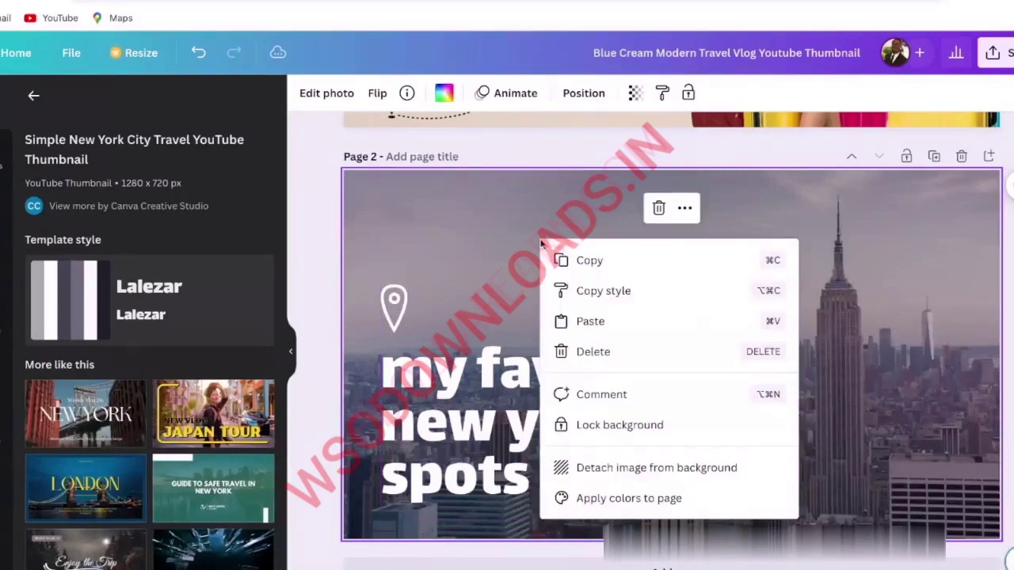
pyautogui.click(570, 260)
pyautogui.scroll(4, 568, 261)
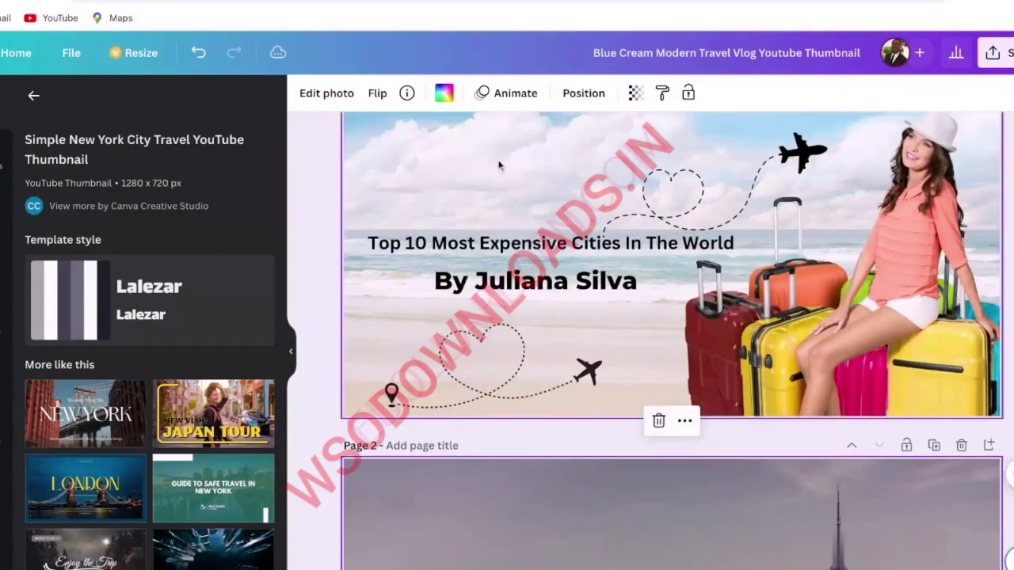
pyautogui.hotkey('ctrl', 'v')
pyautogui.scroll(3, 499, 165)
# Step: Delete the seated woman and the colorful suitcases images from page 1
pyautogui.click(913, 329)
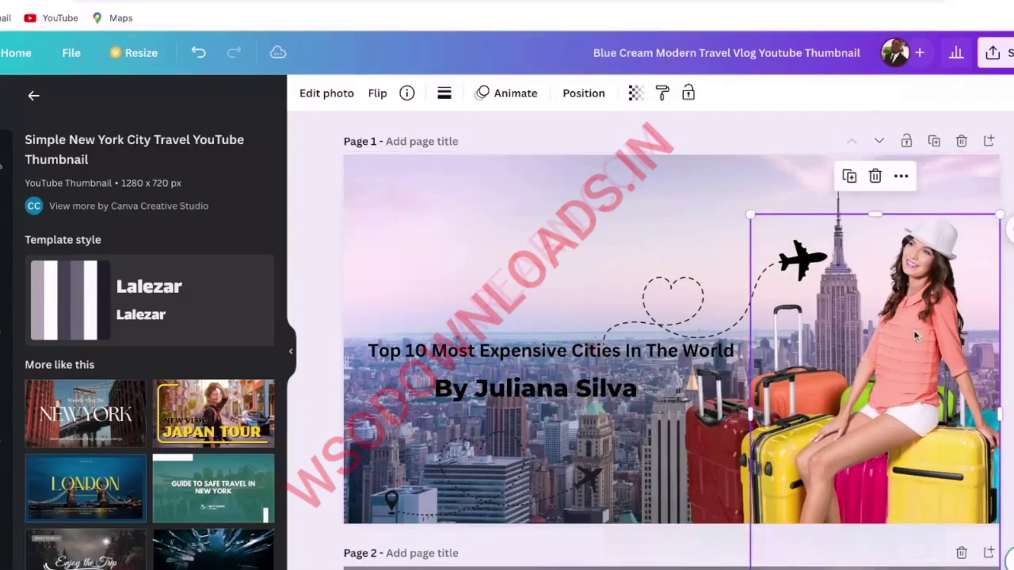
pyautogui.press('Delete')
pyautogui.click(915, 336)
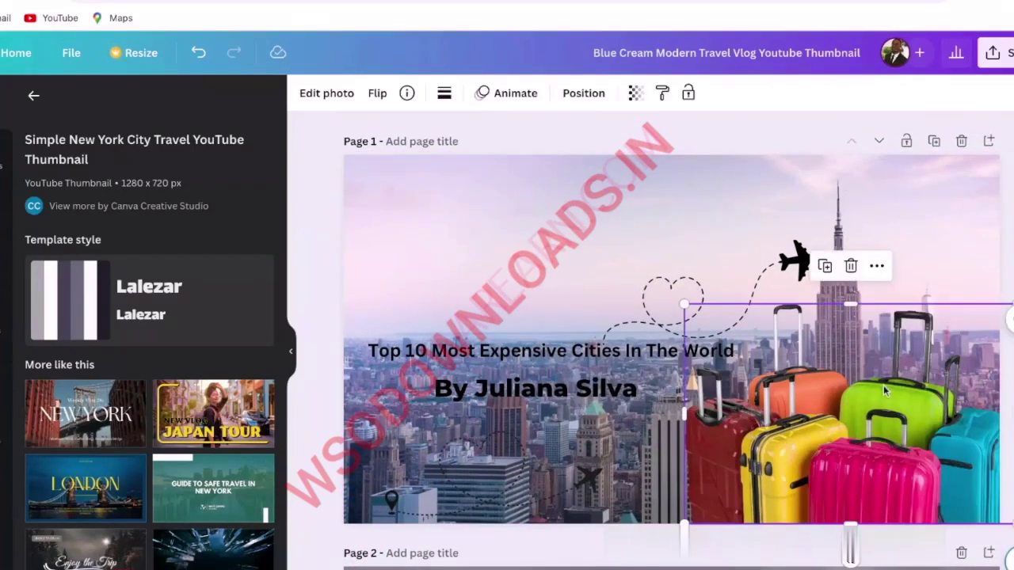
pyautogui.press('Delete')
# Step: Move the airplane trail up across the tall tower's spire and center the title with the author byline directly beneath it
pyautogui.moveTo(673, 312); pyautogui.dragTo(802, 253)
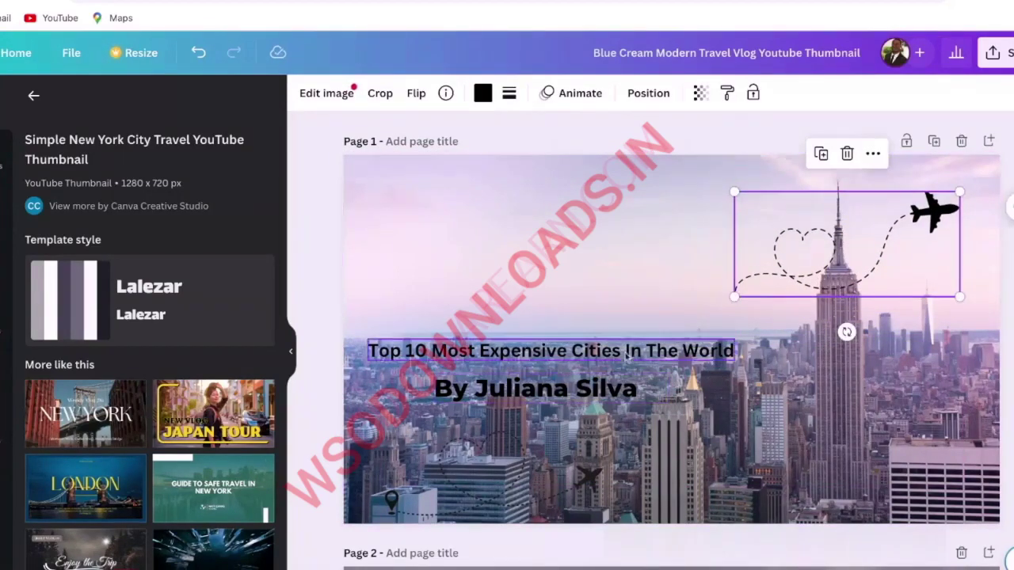
pyautogui.click(554, 350)
pyautogui.moveTo(555, 351); pyautogui.dragTo(679, 317)
pyautogui.moveTo(622, 352); pyautogui.dragTo(618, 363)
pyautogui.moveTo(475, 389); pyautogui.dragTo(562, 387)
# Step: Change the text color of the title and the author byline to white
pyautogui.click(652, 333)
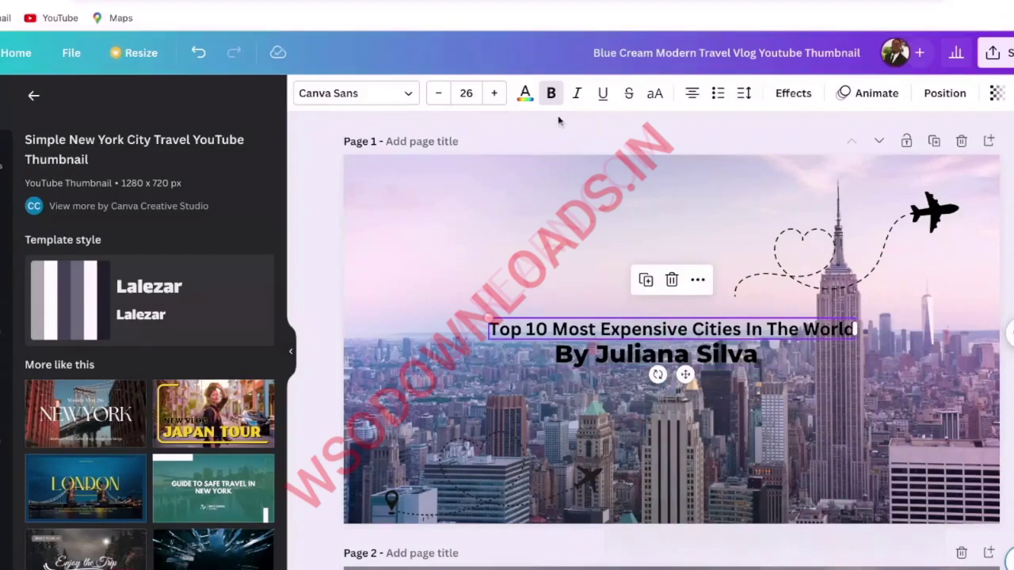
pyautogui.click(524, 94)
pyautogui.click(211, 187)
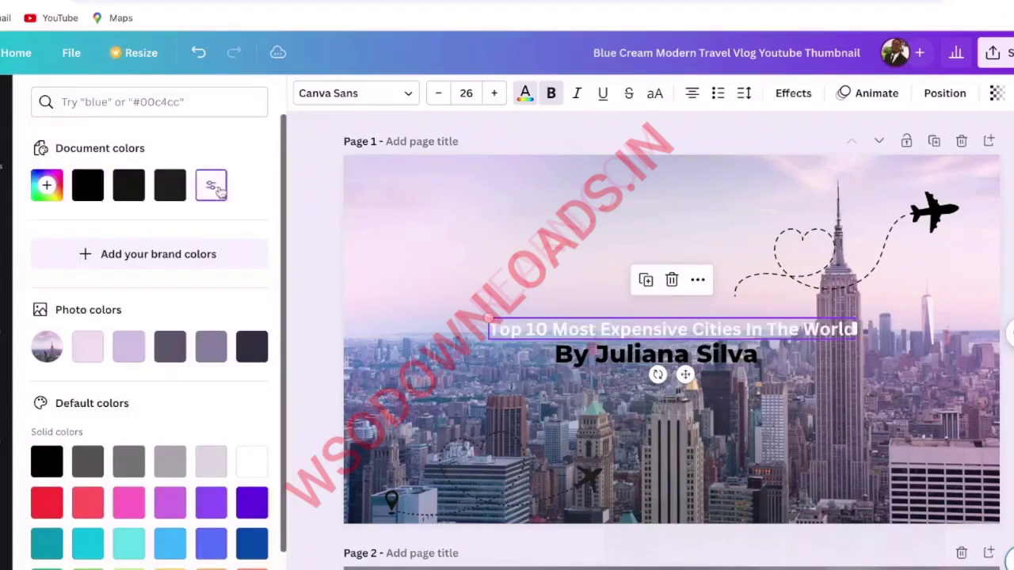
pyautogui.click(616, 362)
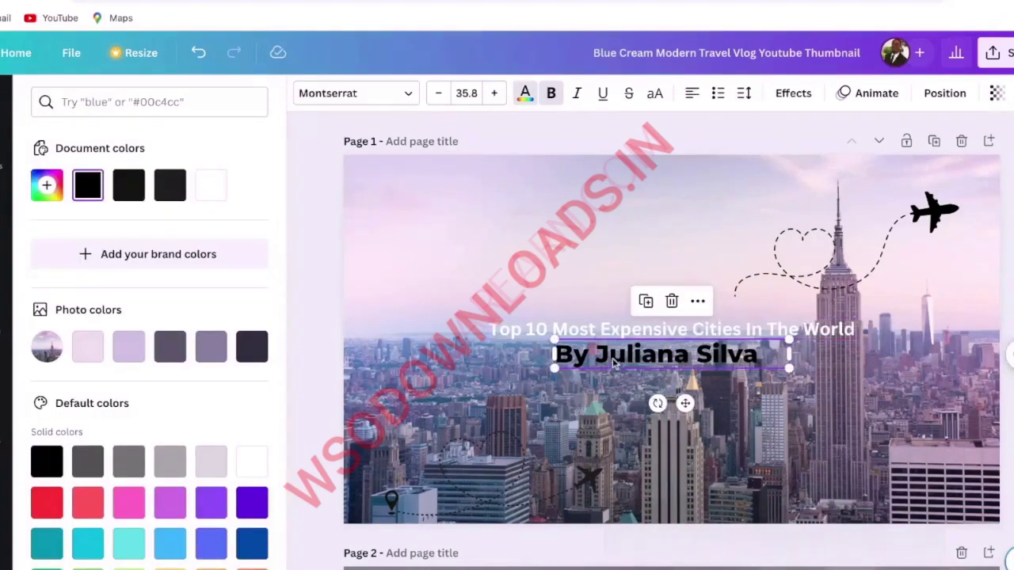
pyautogui.click(212, 186)
# Step: Change the location pin of the lower airplane trail graphic on page 1 to white (#ffffff)
pyautogui.click(458, 448)
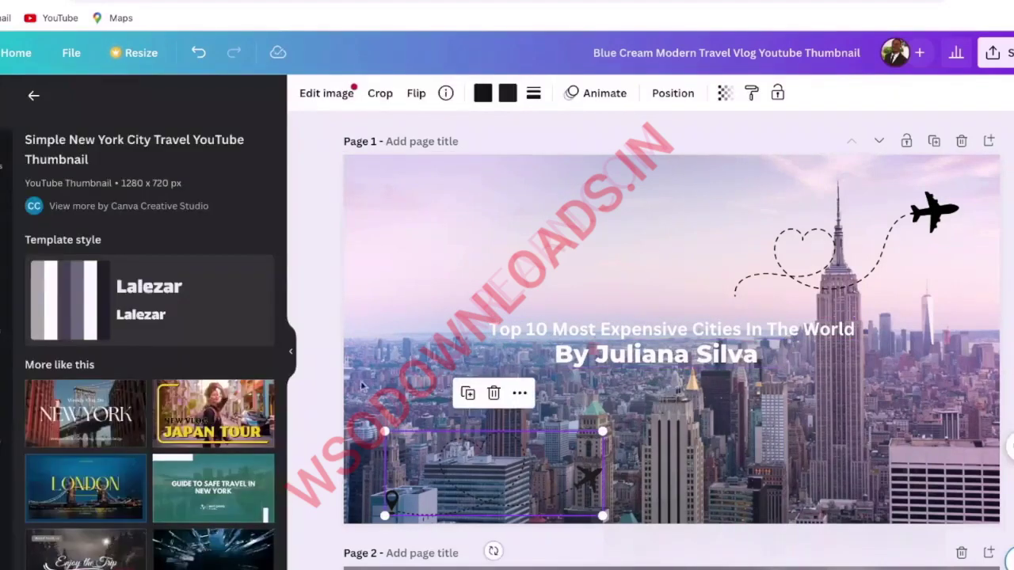
pyautogui.doubleClick(451, 445)
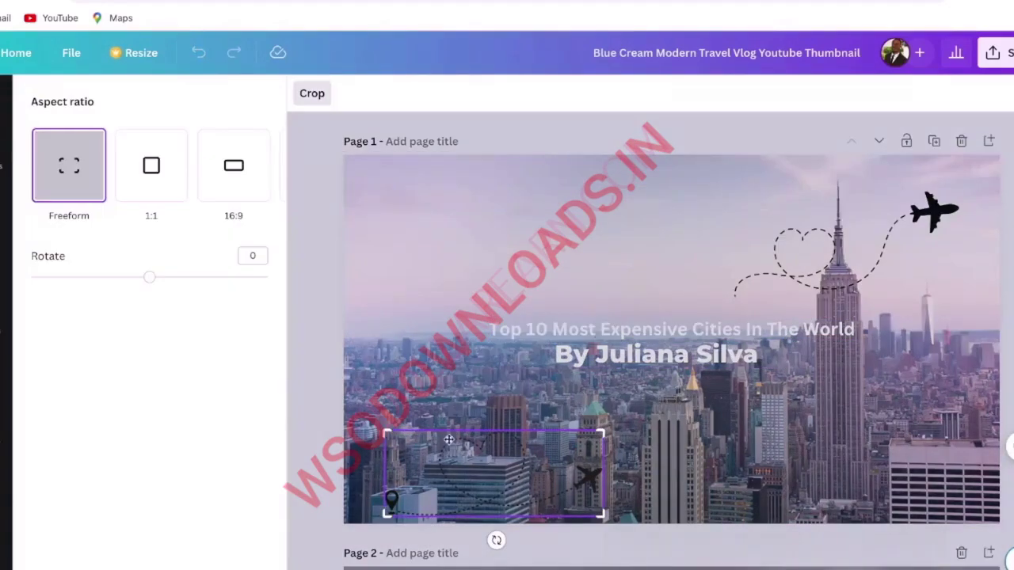
pyautogui.press('Return')
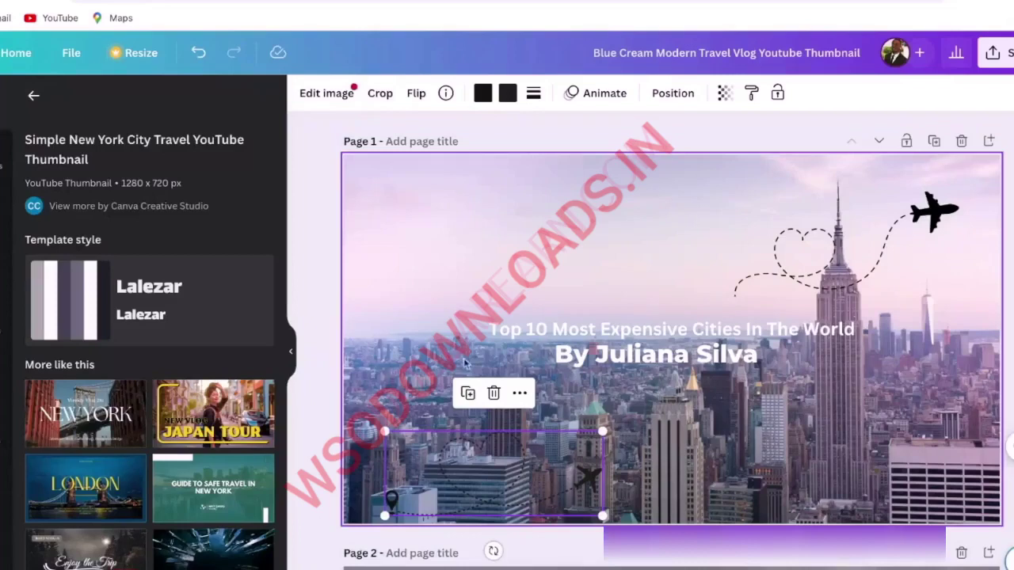
pyautogui.click(482, 94)
pyautogui.click(221, 196)
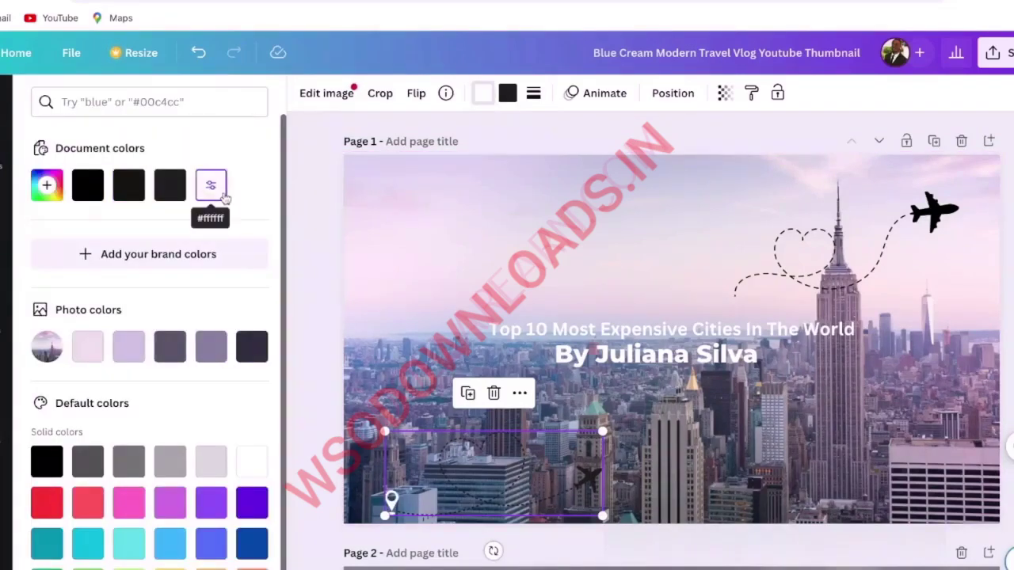
pyautogui.click(221, 198)
pyautogui.click(457, 483)
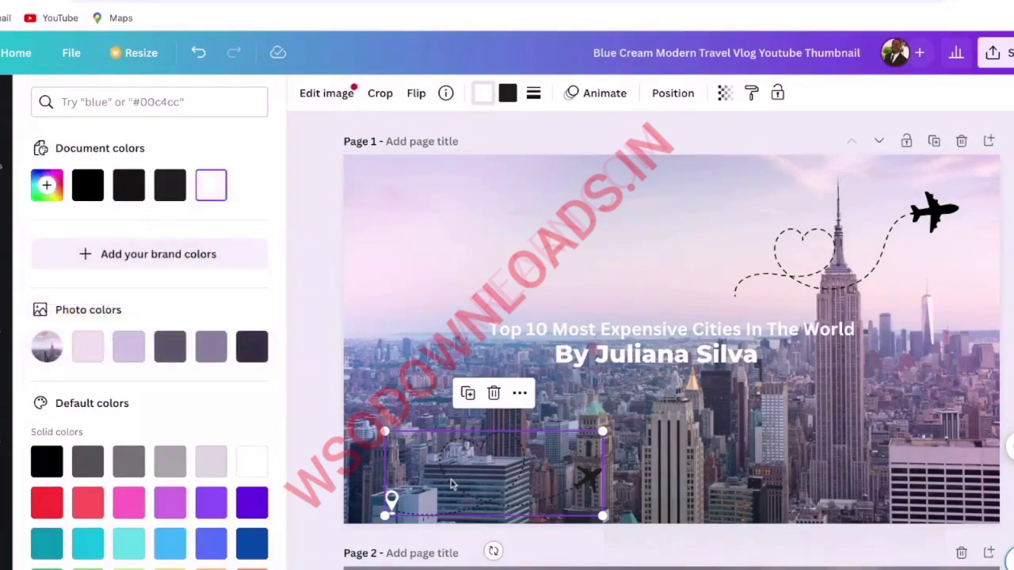
pyautogui.click(489, 231)
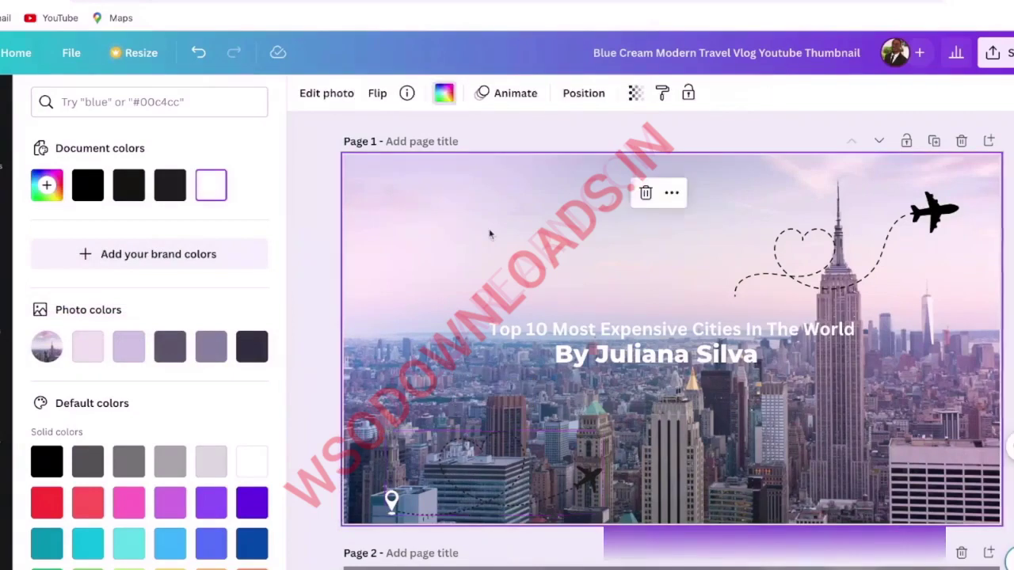
# Step: Recolor the airplane and dotted heart trail of the lower graphic to white as well
pyautogui.click(522, 455)
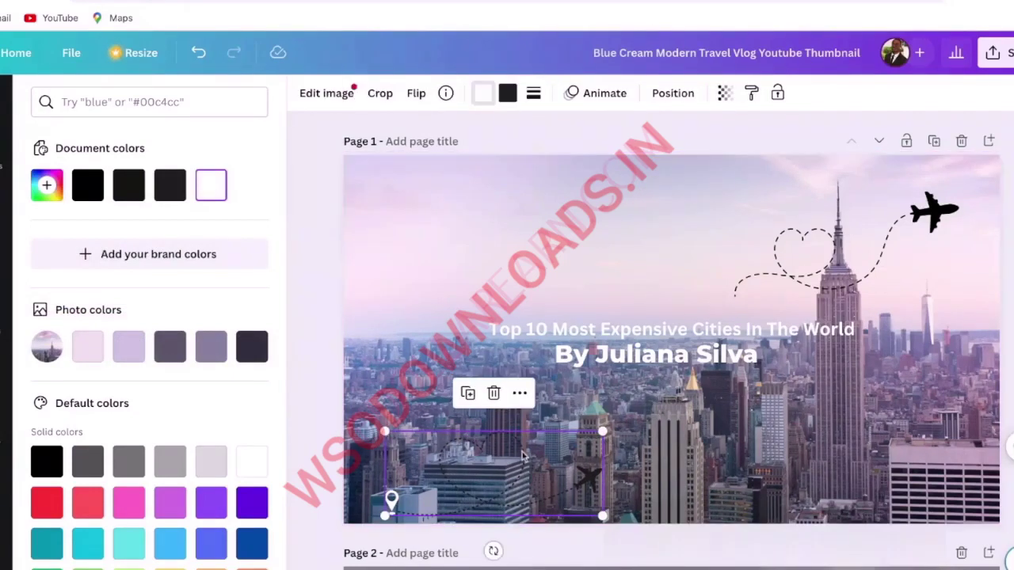
pyautogui.click(210, 186)
pyautogui.click(587, 479)
pyautogui.click(507, 93)
pyautogui.click(210, 185)
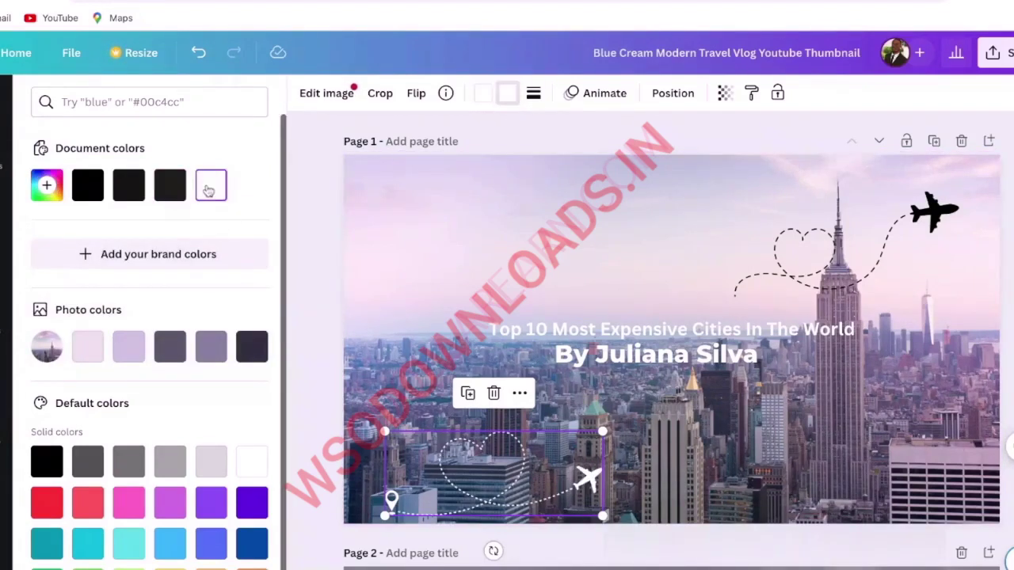
# Step: Change the color of the upper airplane trail over the tall tower to white
pyautogui.click(876, 248)
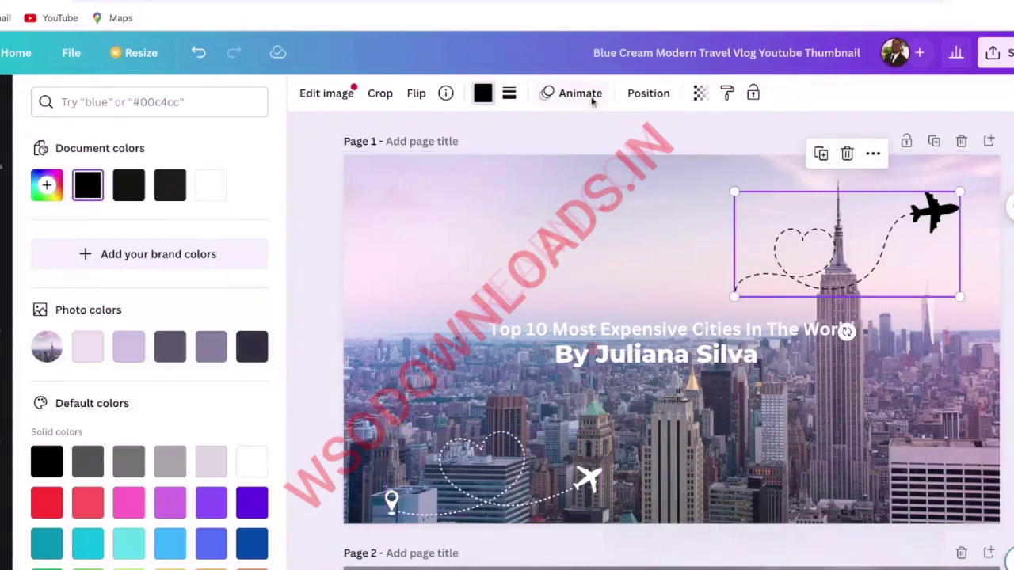
pyautogui.click(484, 95)
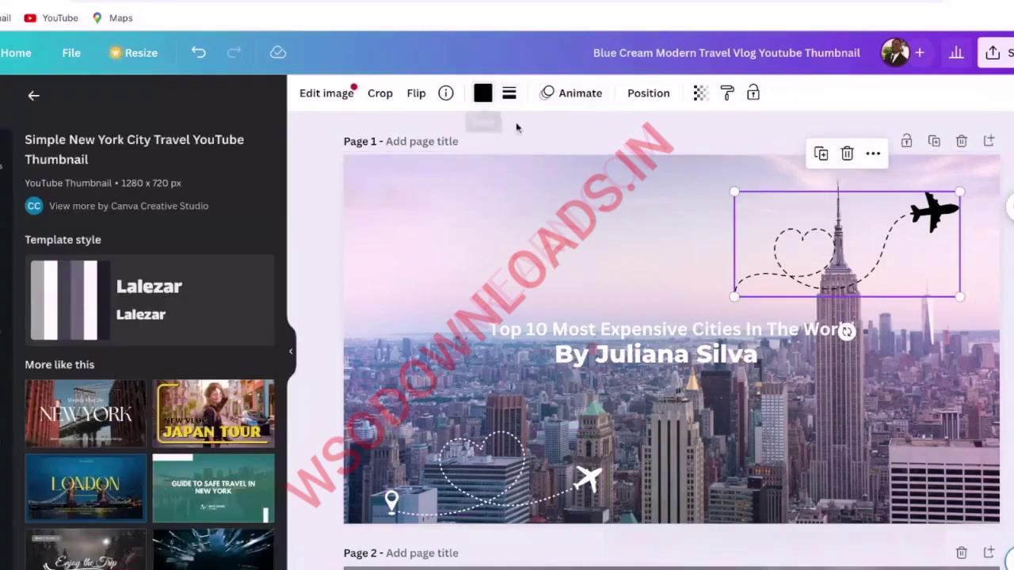
pyautogui.click(482, 94)
pyautogui.click(124, 195)
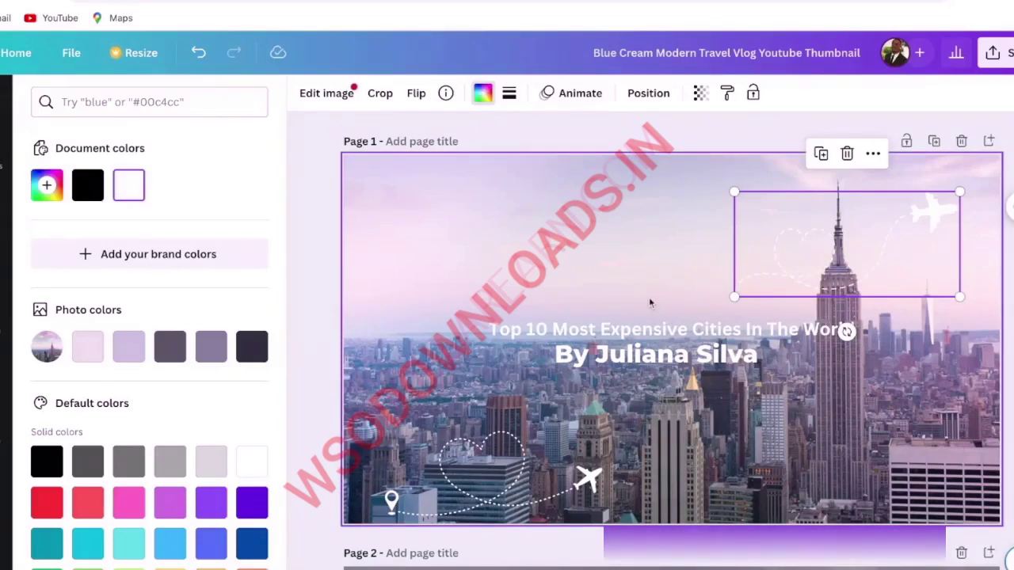
# Step: Apply the Shadow text effect to the title "Top 10 Most Expensive Cities In The World"
pyautogui.click(648, 326)
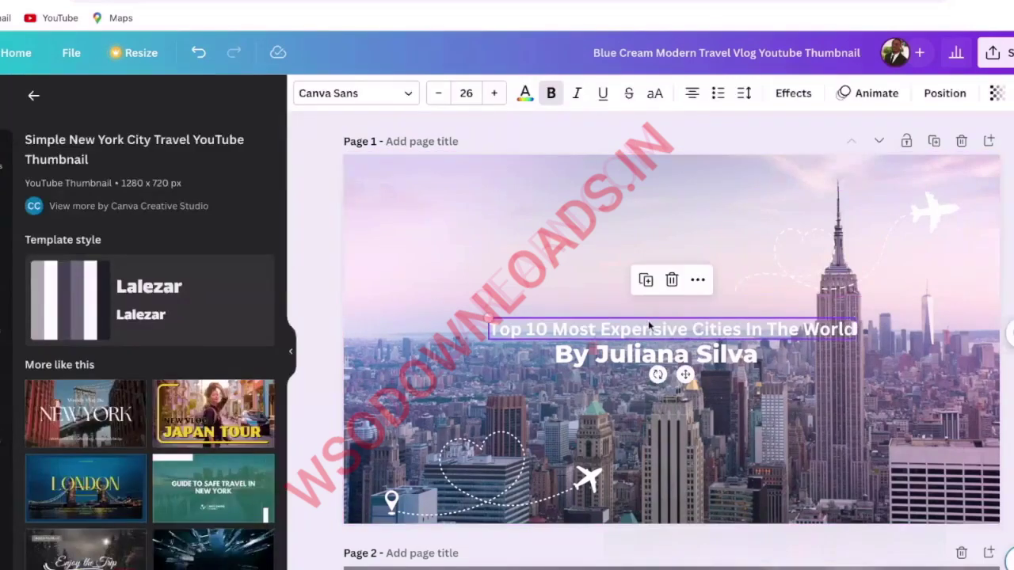
pyautogui.click(796, 99)
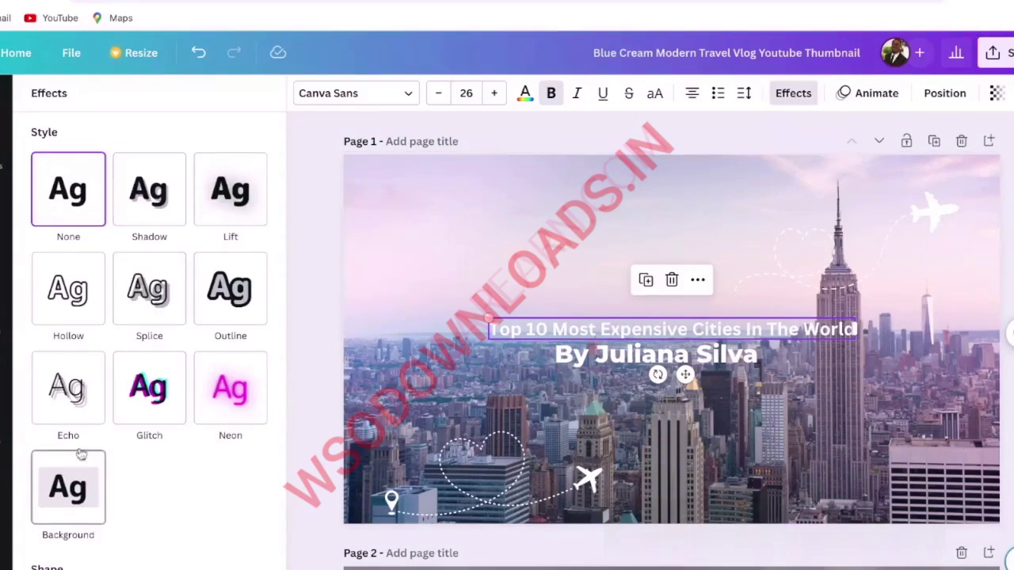
pyautogui.click(140, 206)
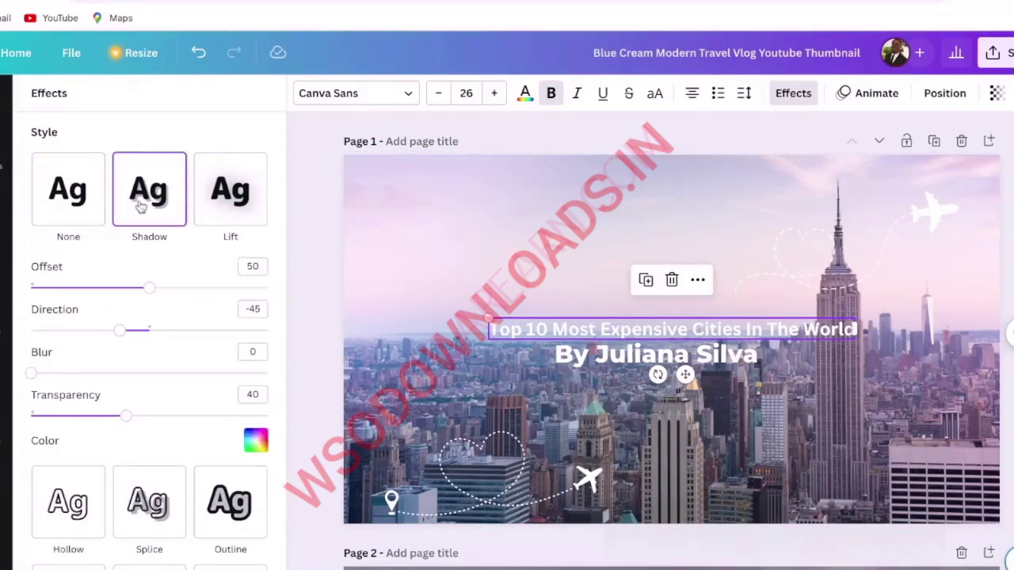
# Step: Apply the Splice text effect to the author byline beneath the title
pyautogui.click(592, 354)
pyautogui.click(162, 317)
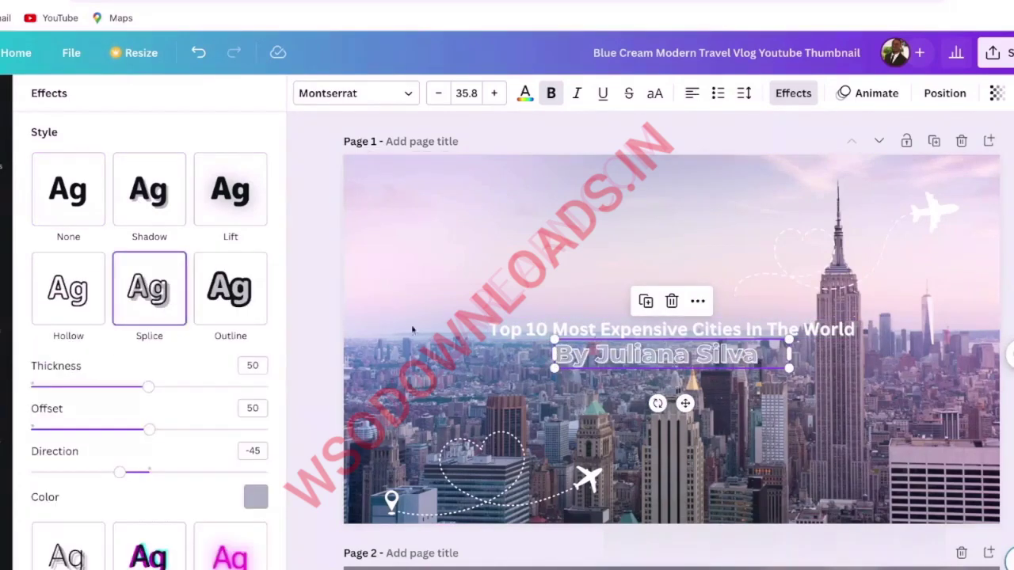
pyautogui.click(549, 290)
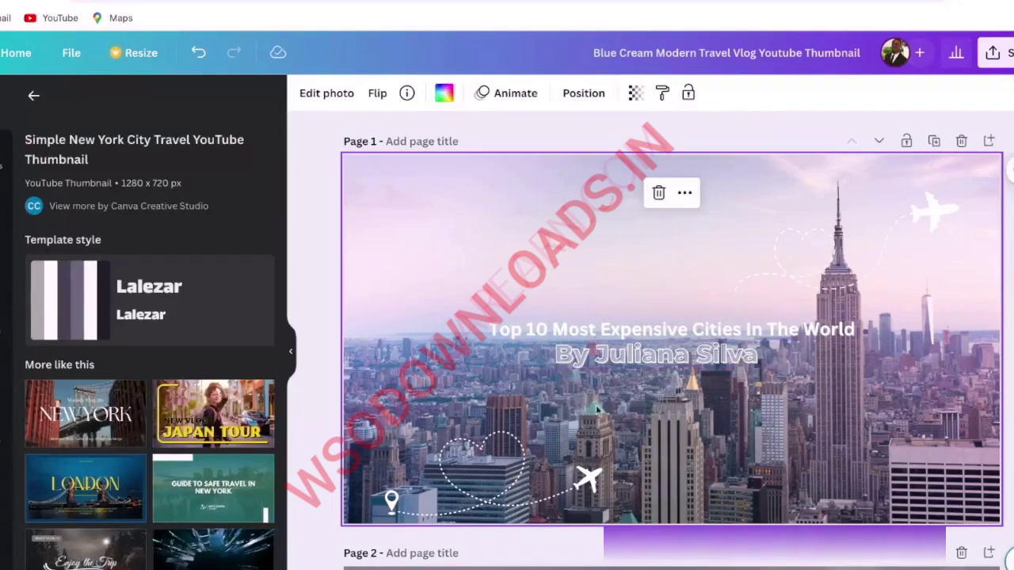
pyautogui.click(331, 183)
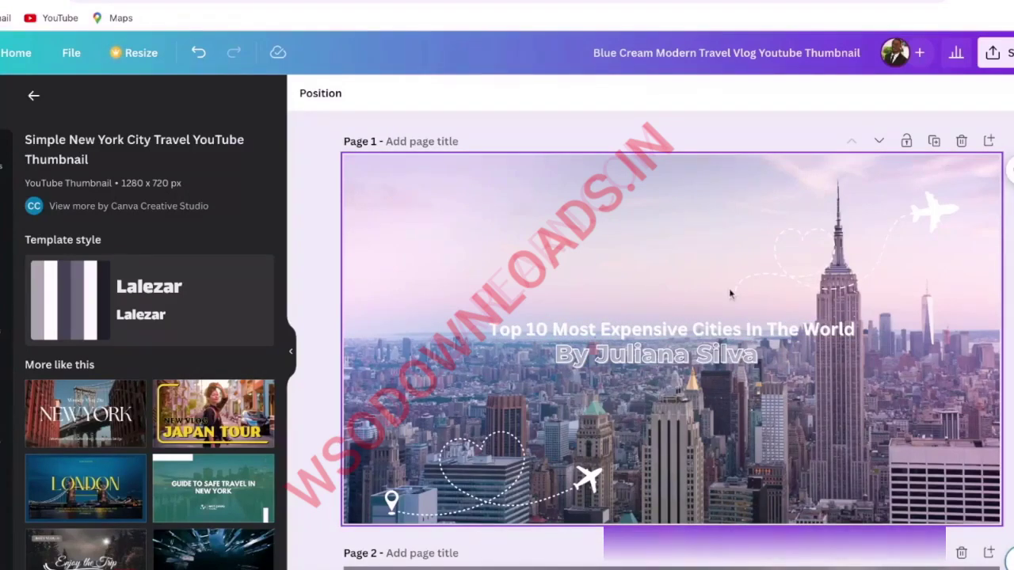
# Step: Move the upper airplane trail slightly down and right across the tower, and shift the lower airplane trail slightly up from the page's bottom edge
pyautogui.moveTo(939, 226)
pyautogui.mouseDown()
pyautogui.moveTo(927, 216)
pyautogui.moveTo(938, 225)
pyautogui.mouseUp()
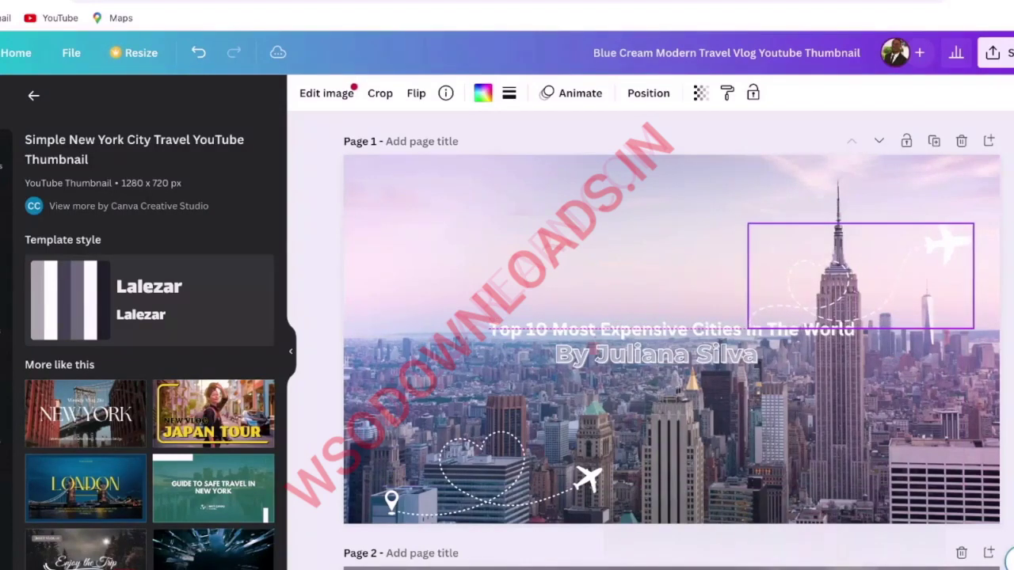
pyautogui.click(941, 191)
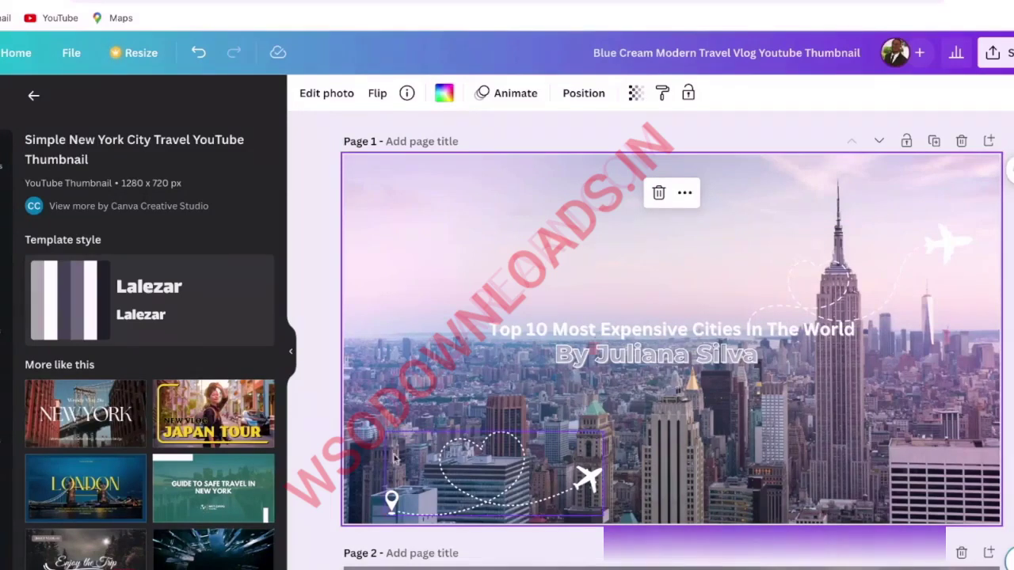
pyautogui.click(399, 513)
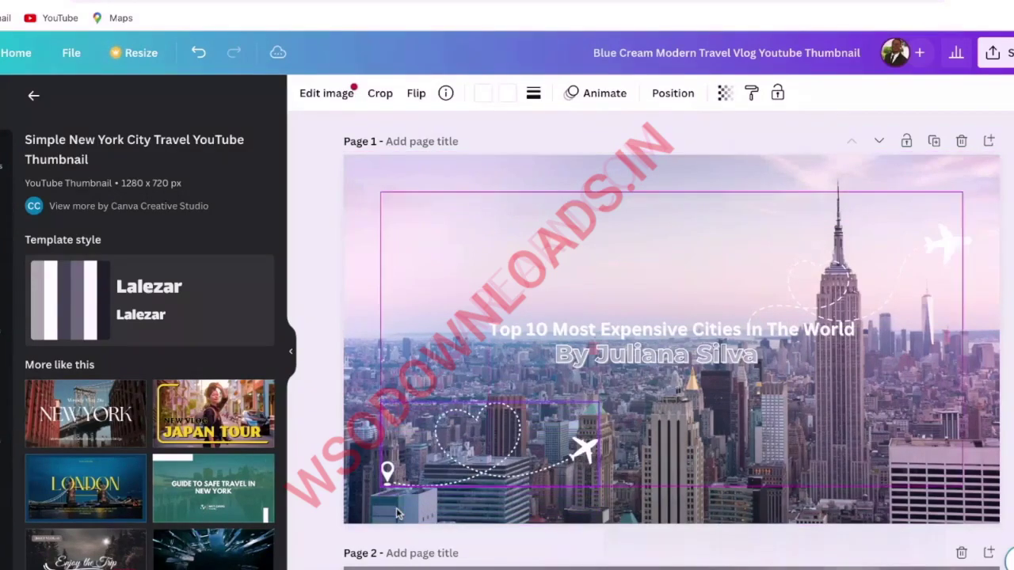
pyautogui.click(429, 330)
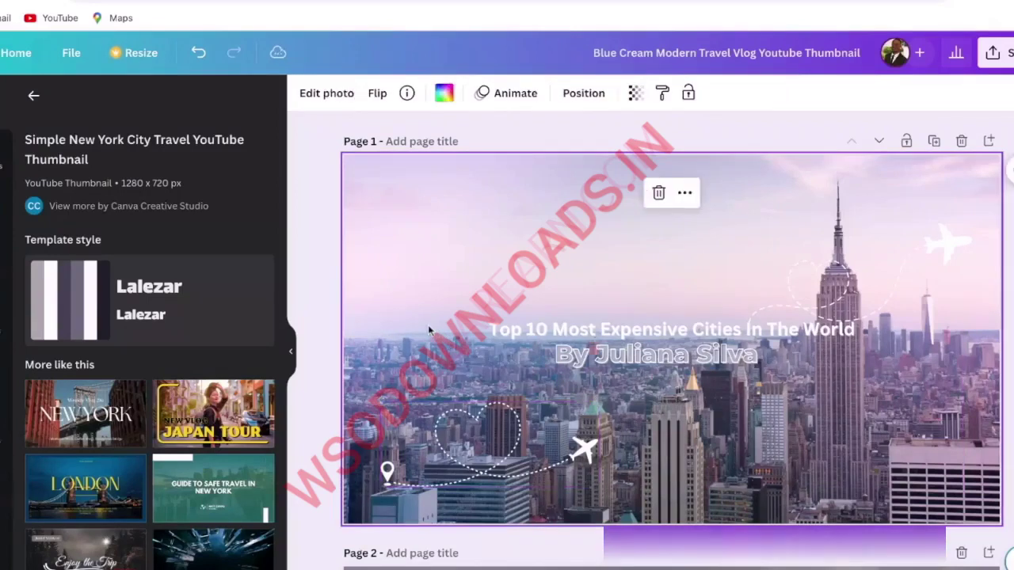